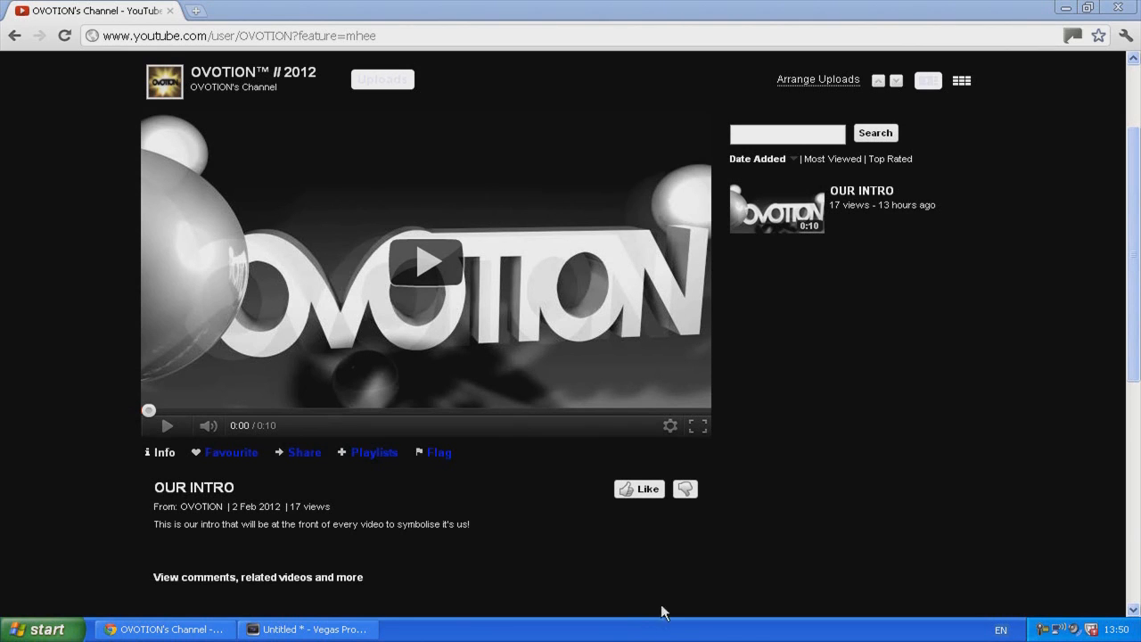
- Switch from the YouTube channel page to Vegas Pro and play back the first gameplay clip on the timeline
left_click_drag(1131, 189, 1139, 254)
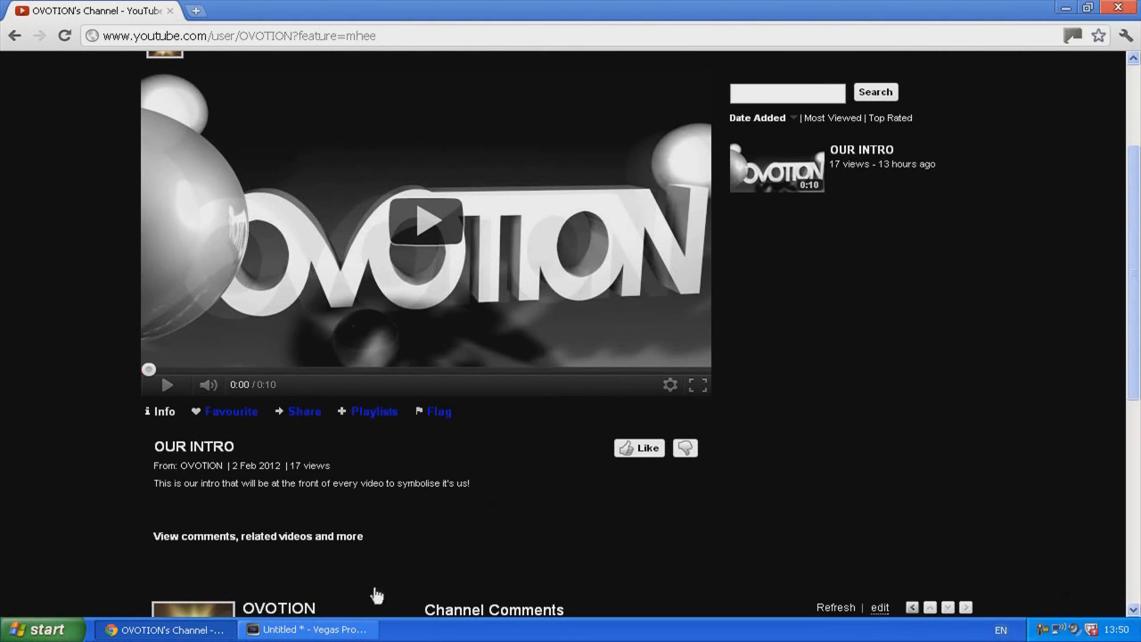
left_click(382, 633)
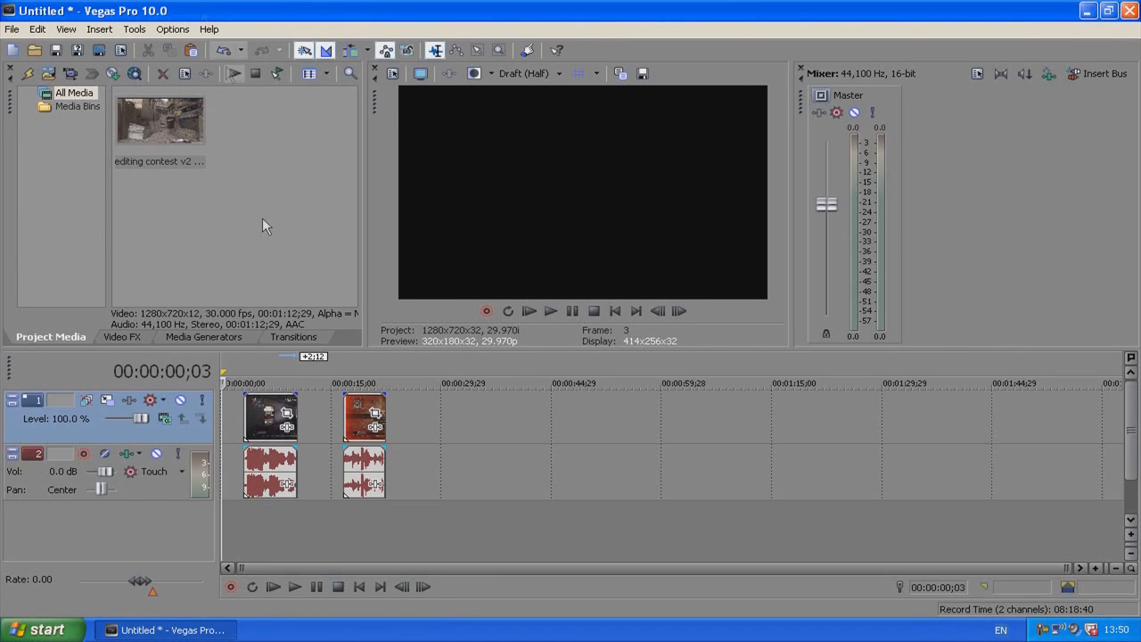
left_click(246, 417)
key("space")
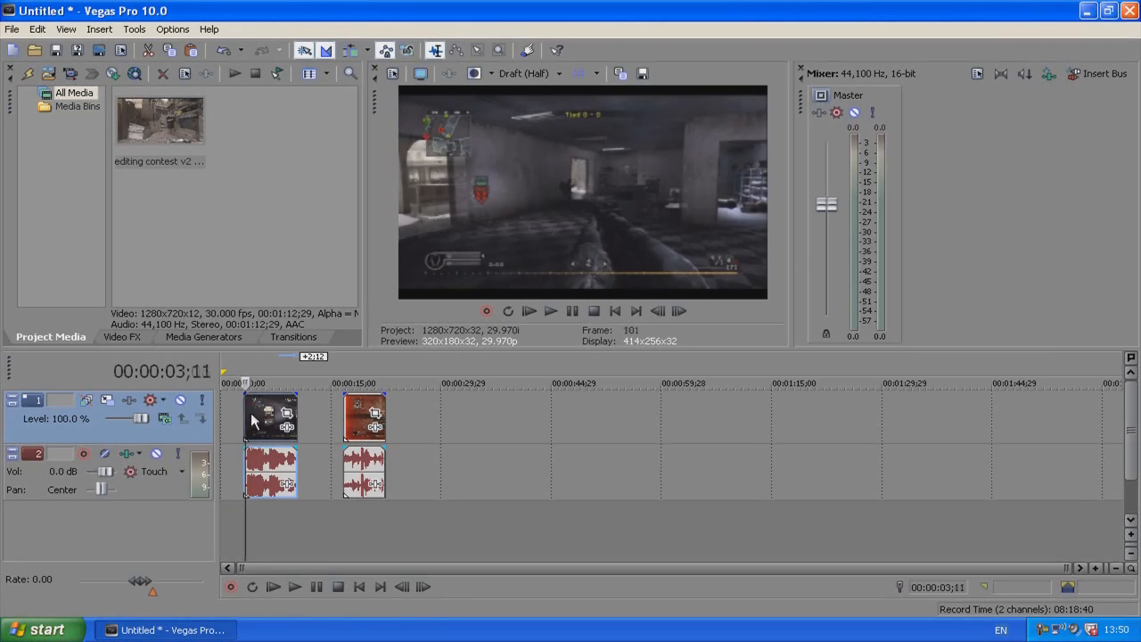
key("space")
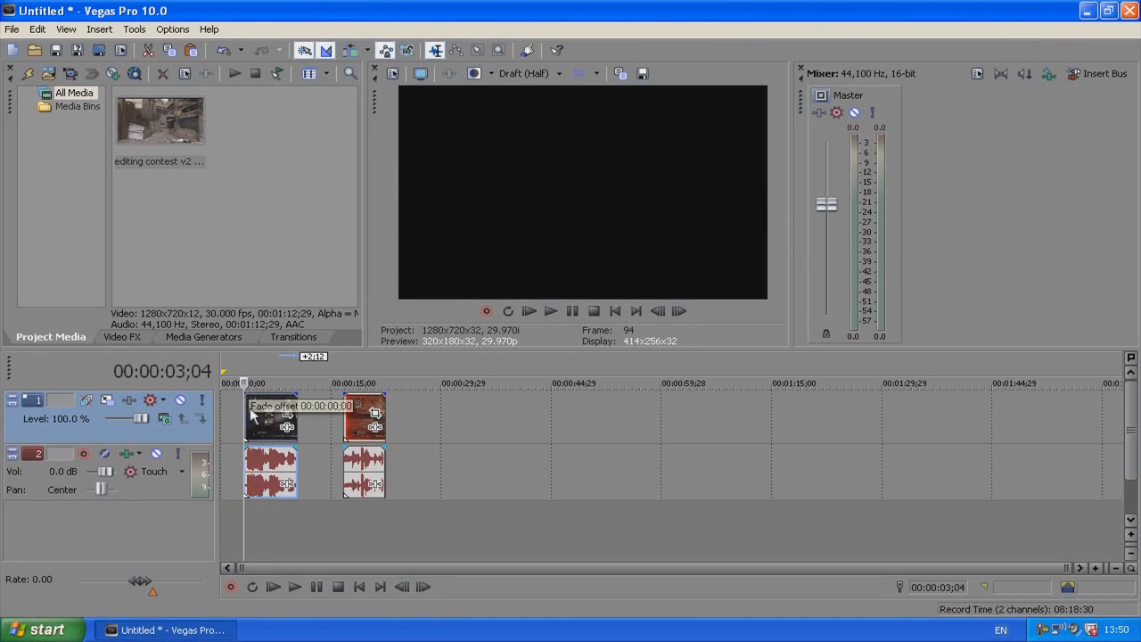
key("space")
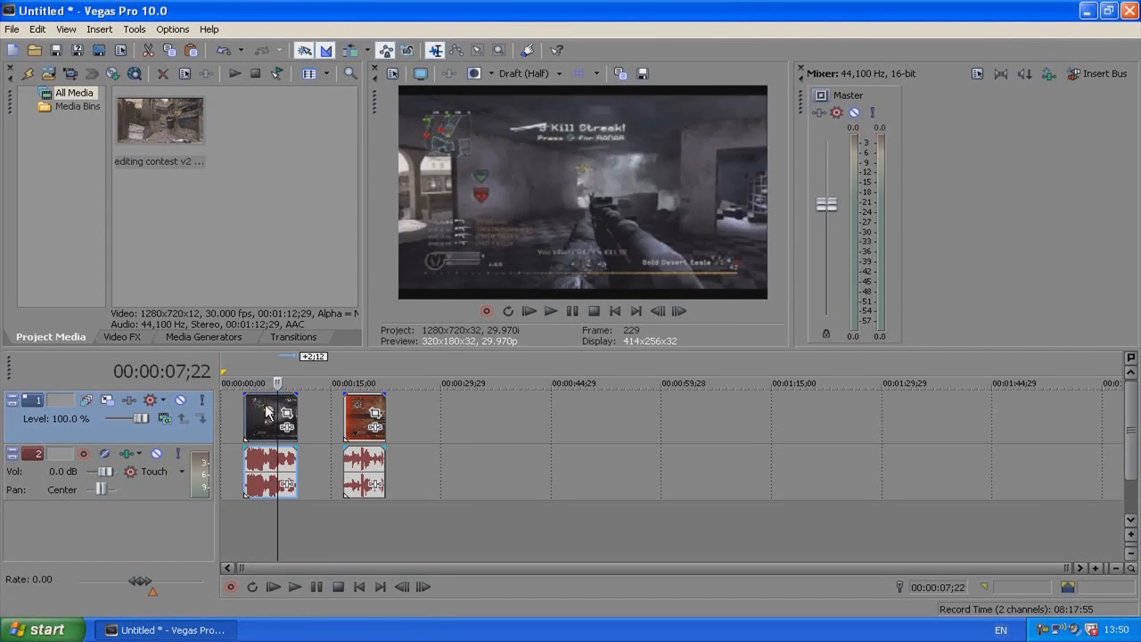
- Move the first gameplay clip with its audio to the very start of the timeline and play it from there
left_click_drag(267, 428, 240, 435)
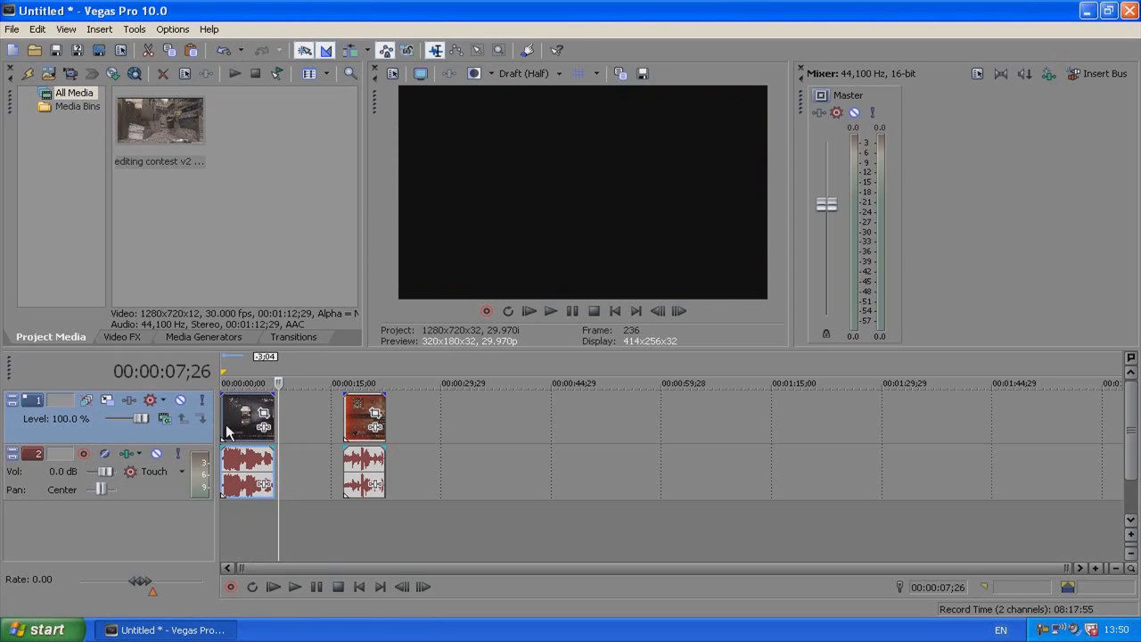
left_click(223, 421)
key("space")
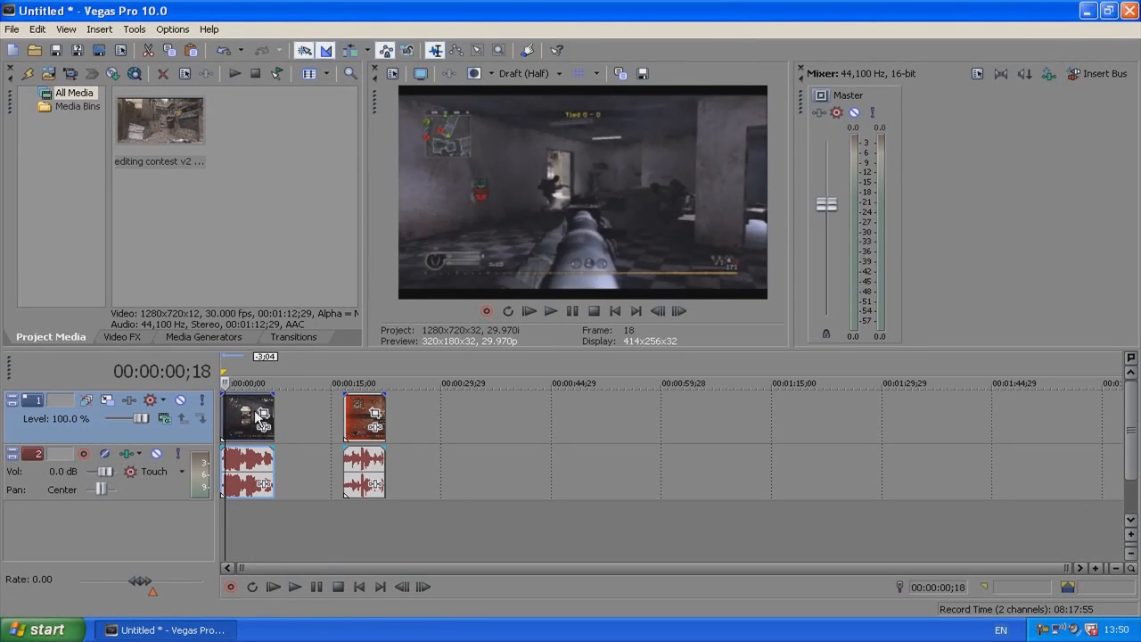
- Step the playhead frame by frame through the first clip to 00:00:04;29, where the doorway is in view
left_click(246, 412)
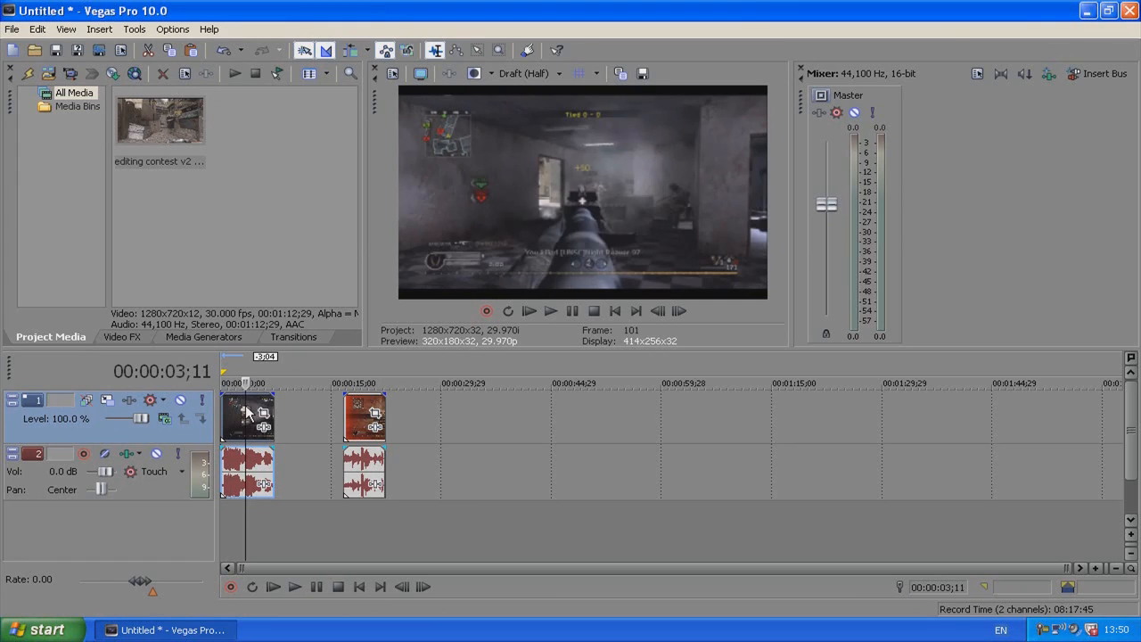
left_click(263, 412)
left_click(245, 410)
key("Right")
key("Right")
key("Right")
key("Right")
key("Right")
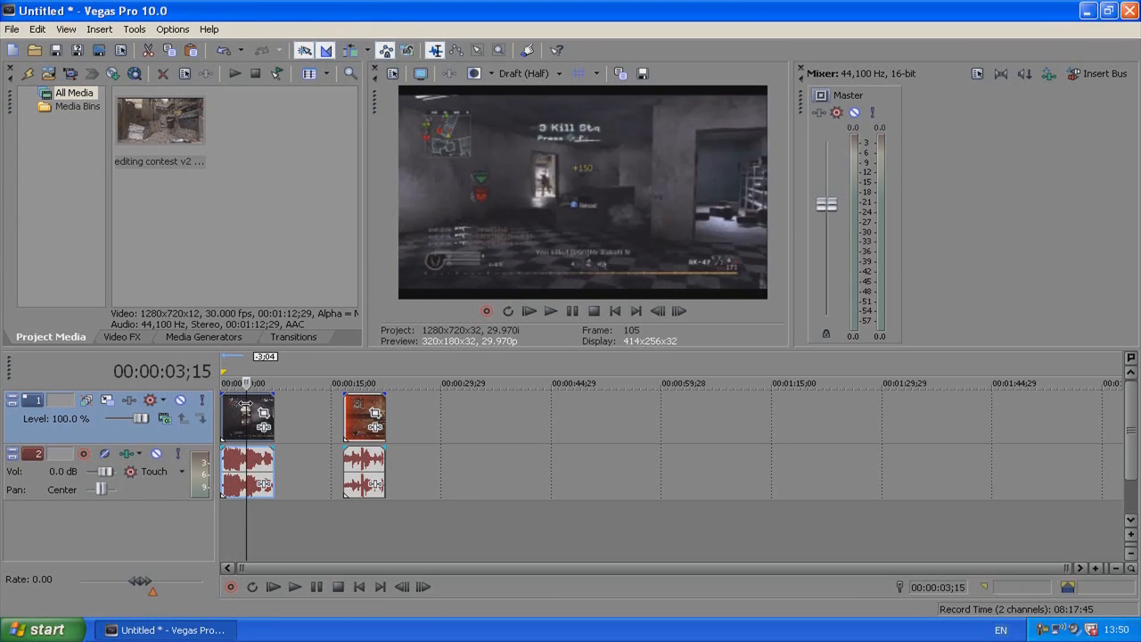
key("Right")
key("Right")
key("Right")
key("Right")
key("Right")
key("Right")
key("Right")
key("Right")
key("Right")
key("Right")
key("Right")
key("Right")
key("Right")
key("Right")
key("Right")
key("Right")
key("Right")
key("Right")
key("Right")
key("Right")
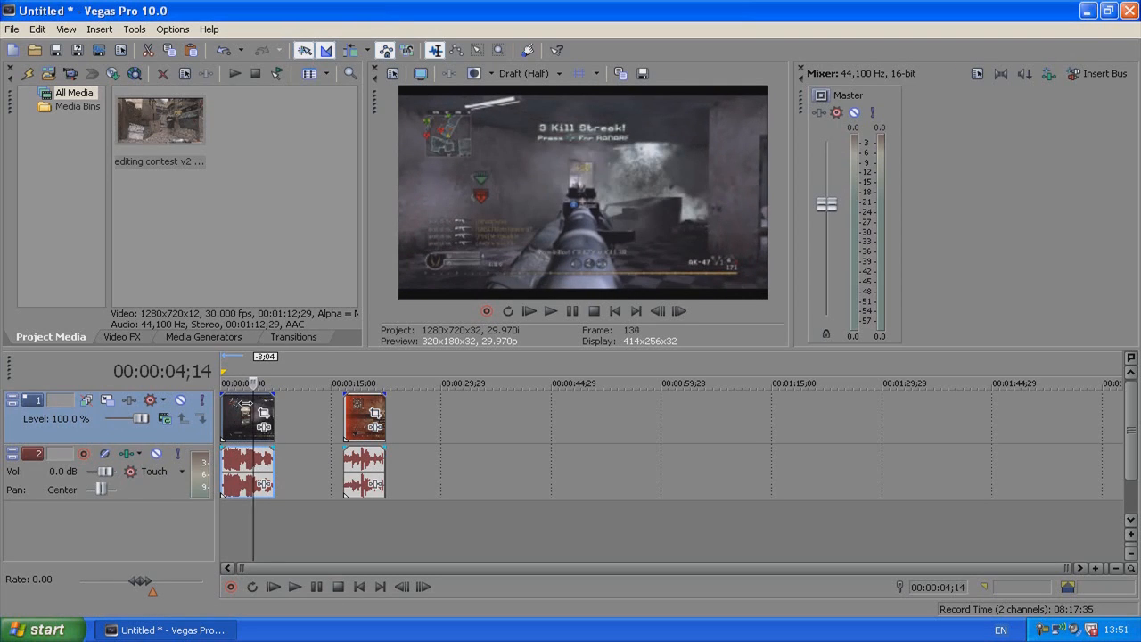
key("Right")
key("Right")
key("Right")
key("Right")
key("Right")
key("Right")
key("Right")
key("Right")
key("Right")
key("Right")
key("Right")
key("Right")
key("Right")
key("Right")
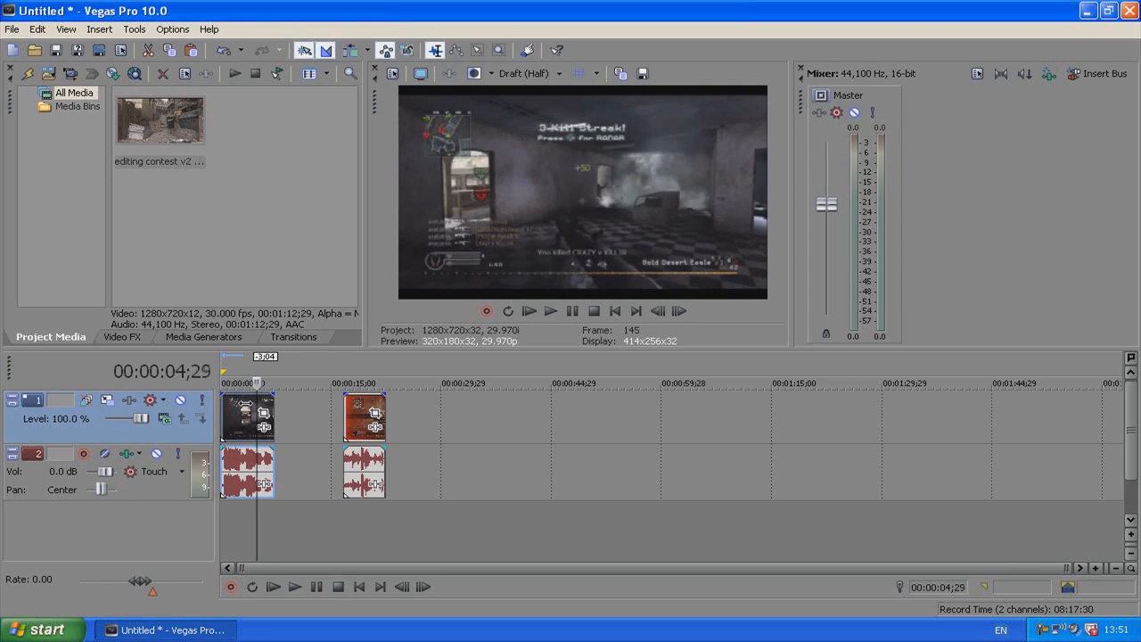
key("Left")
key("Left")
key("Left")
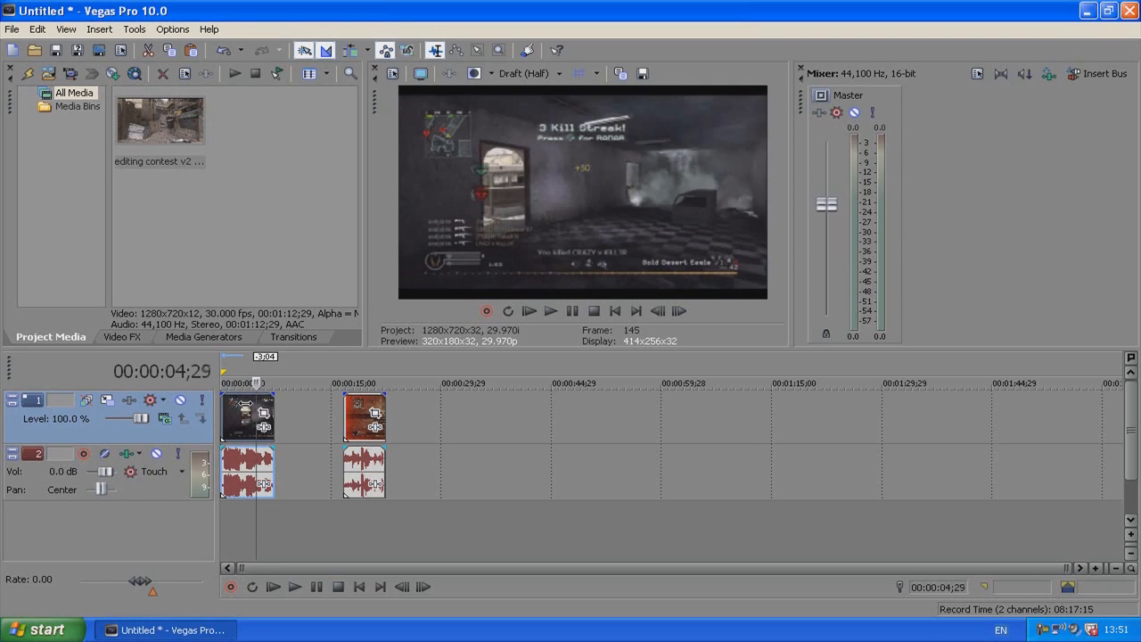
right_click(554, 246)
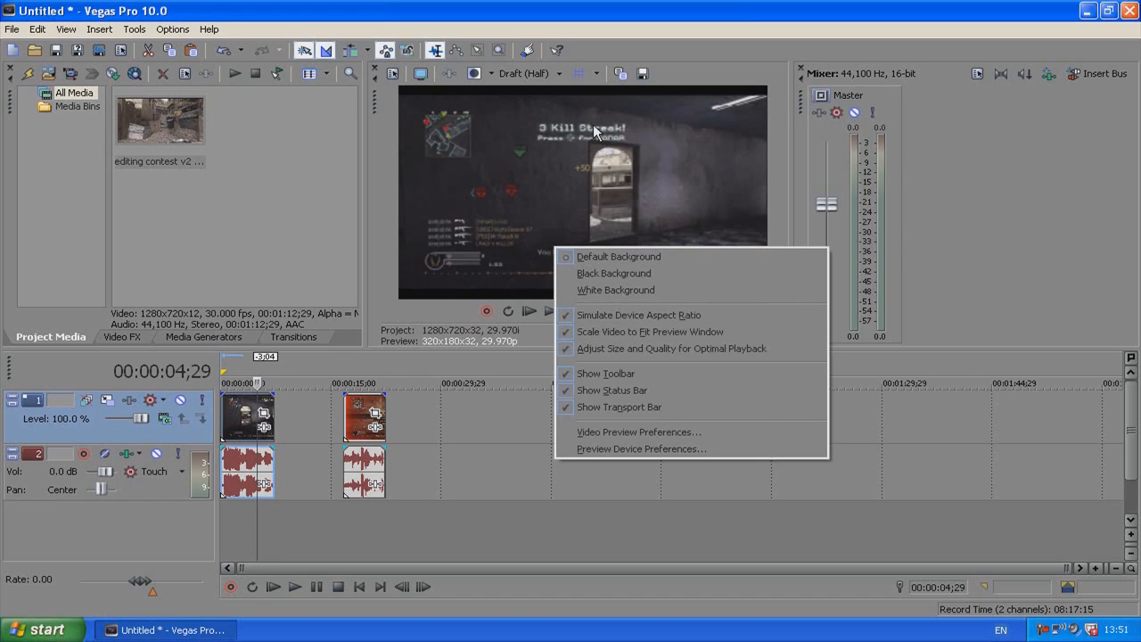
left_click(588, 171)
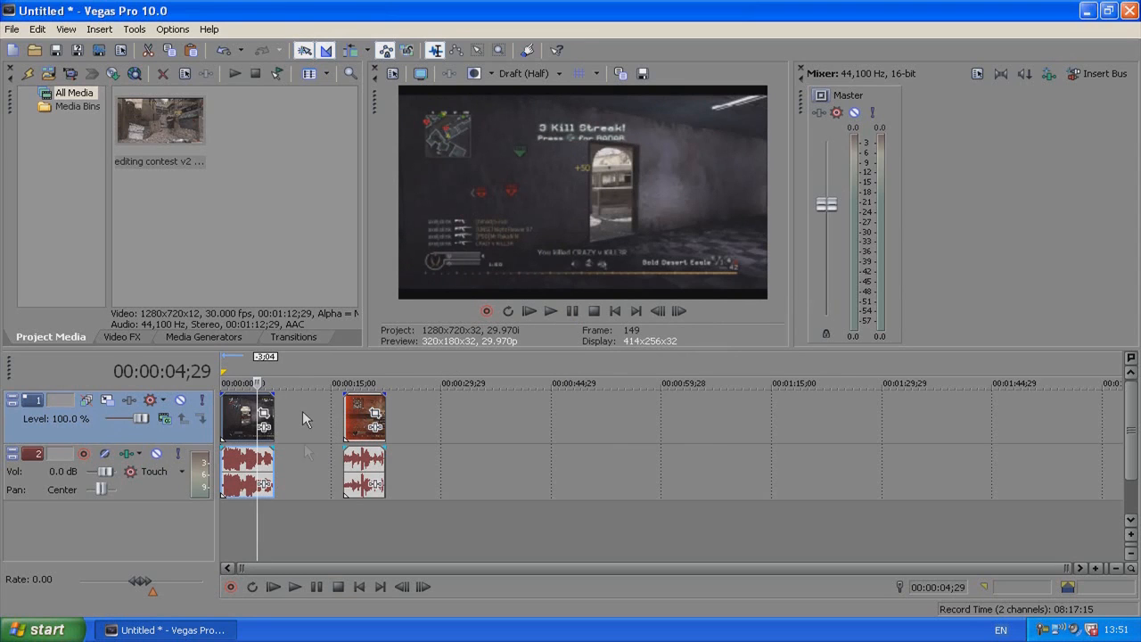
- Compare the neighbouring frames up to 00:00:05;06 and return the playhead to 00:00:04;29
key("Left")
key("Right")
key("Right")
key("Right")
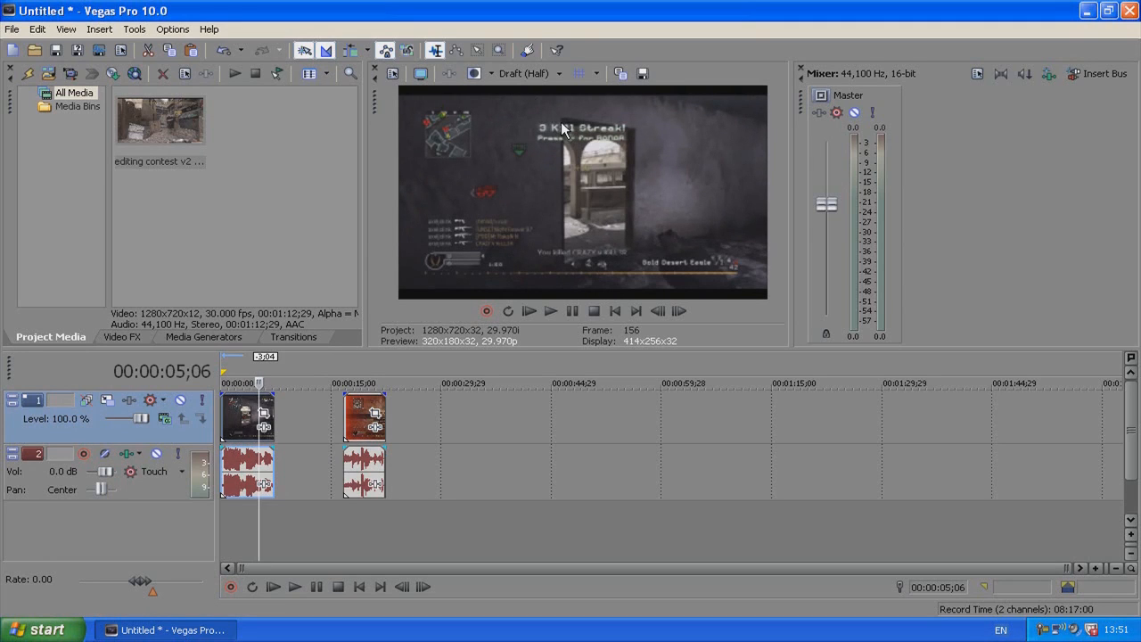
key("Left")
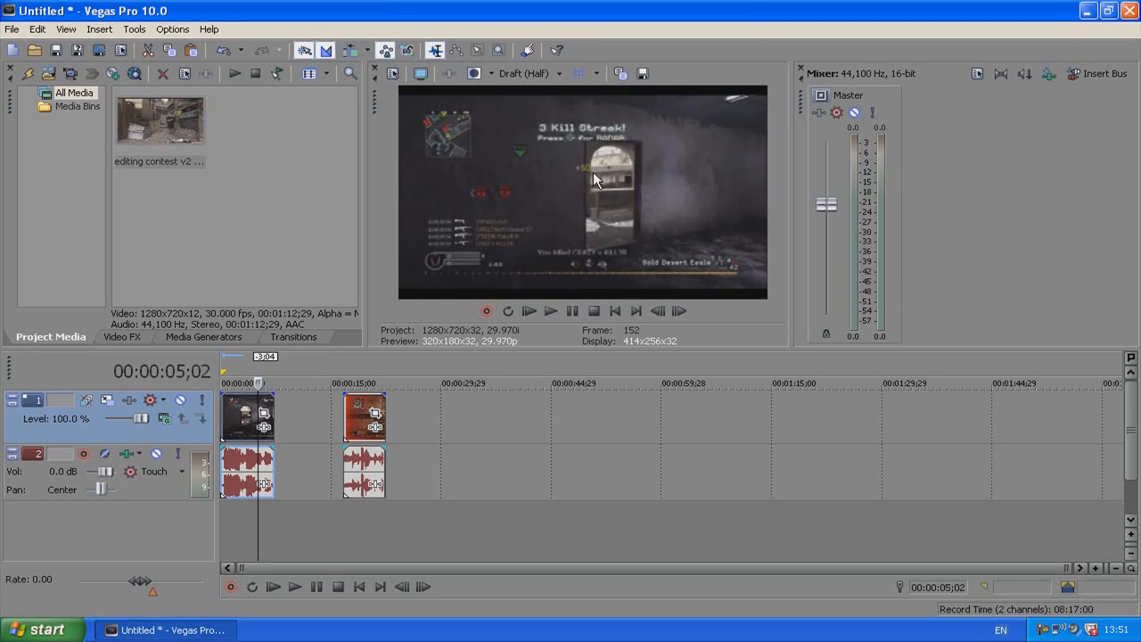
key("Left")
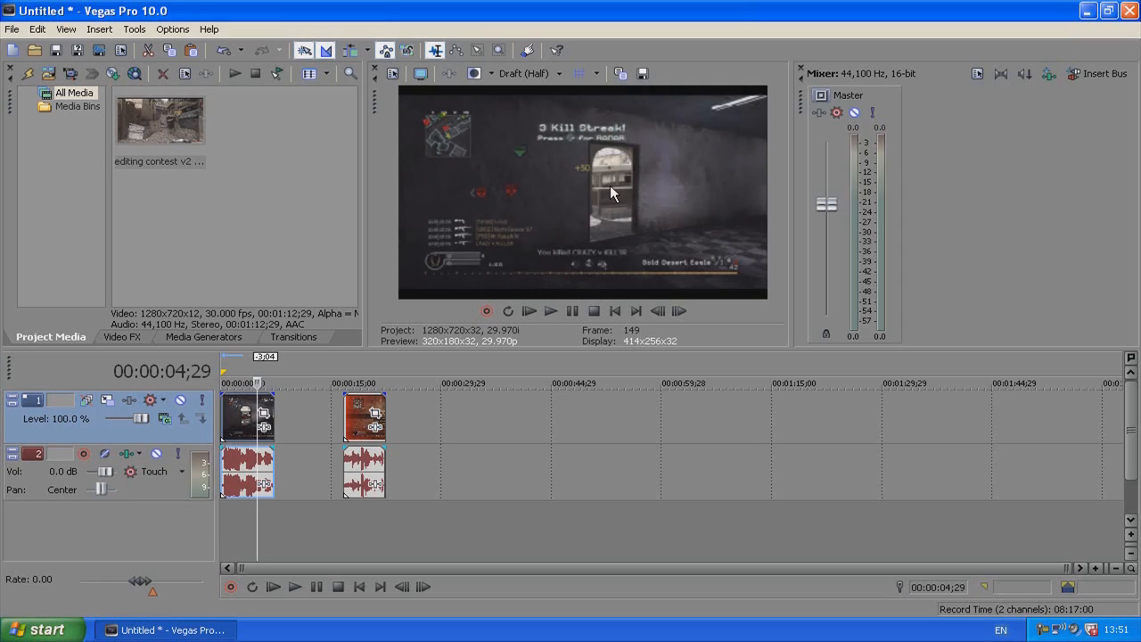
- Set the first clip's video event properties to Disable resample
right_click(248, 416)
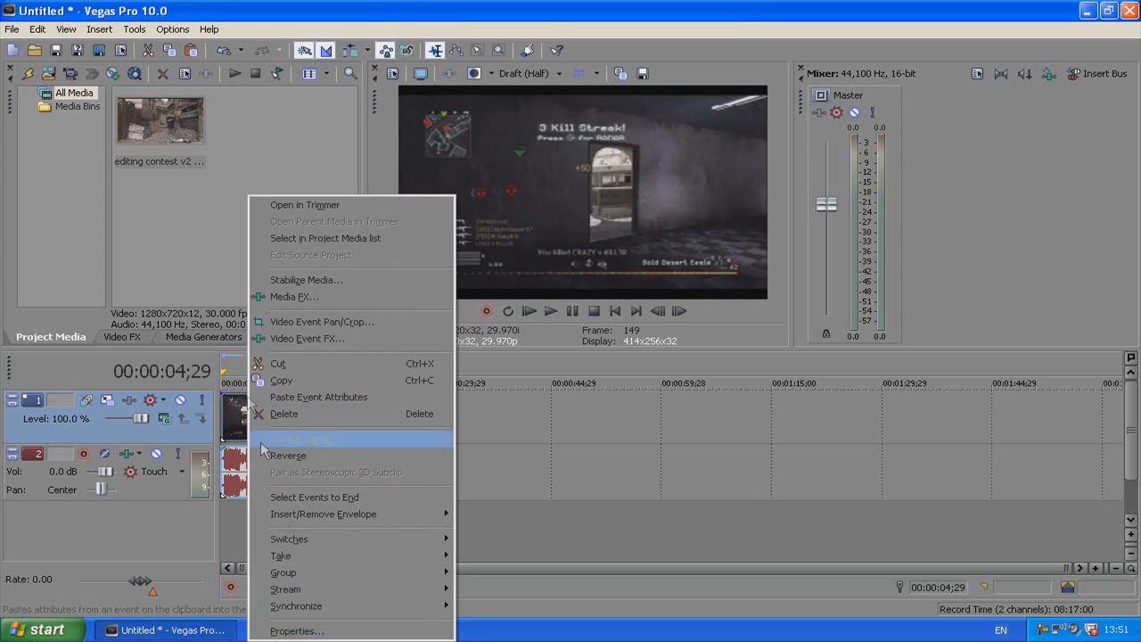
left_click(295, 631)
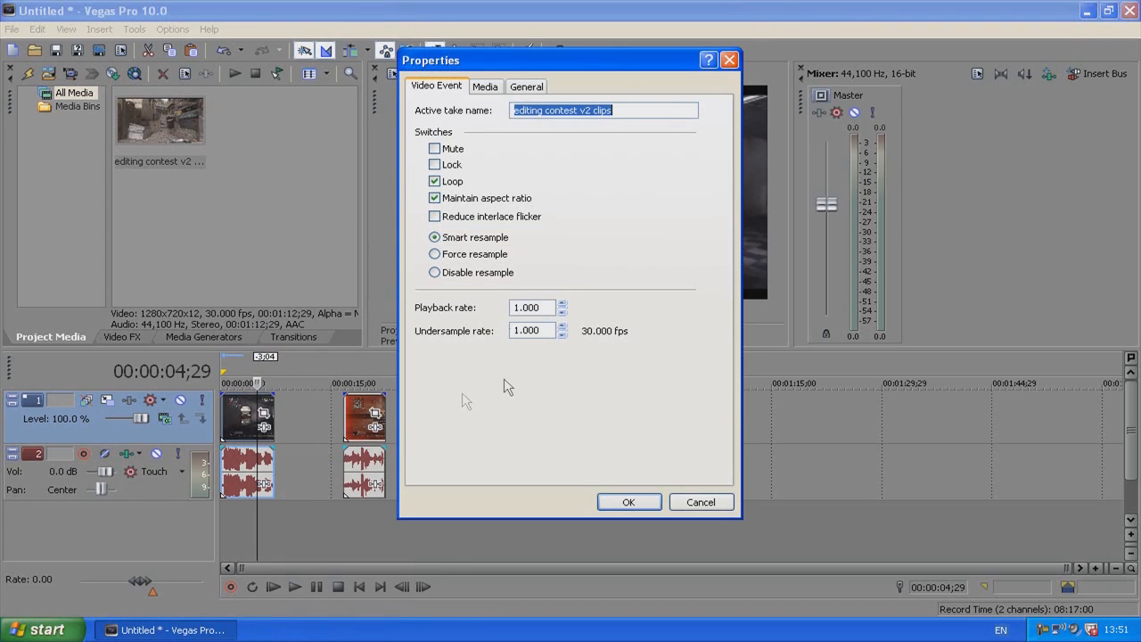
left_click(435, 273)
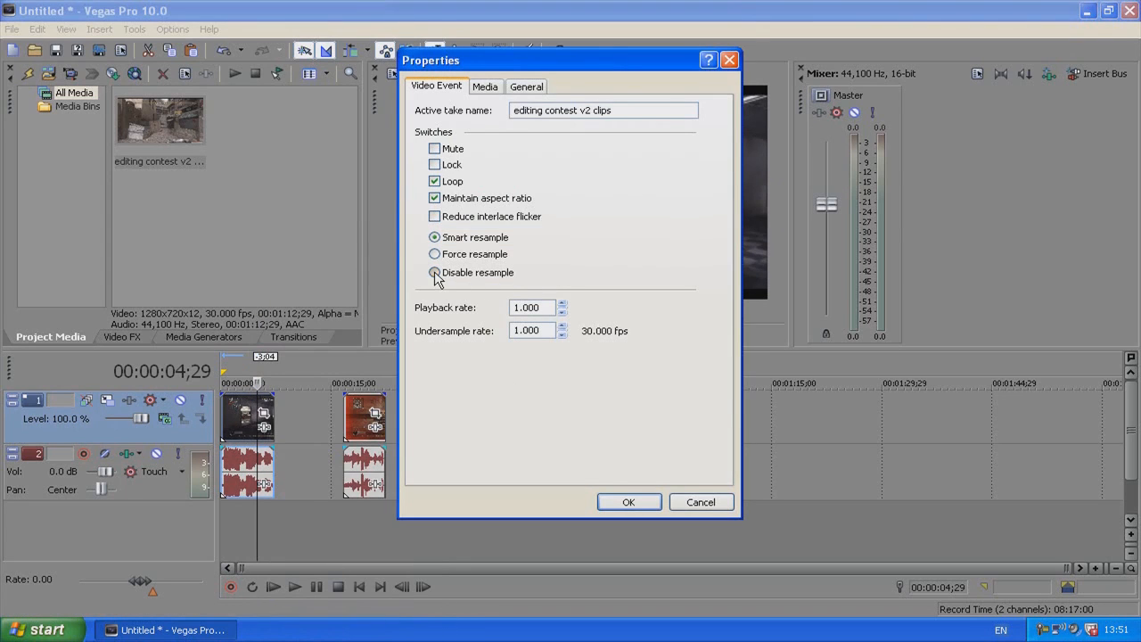
left_click(627, 502)
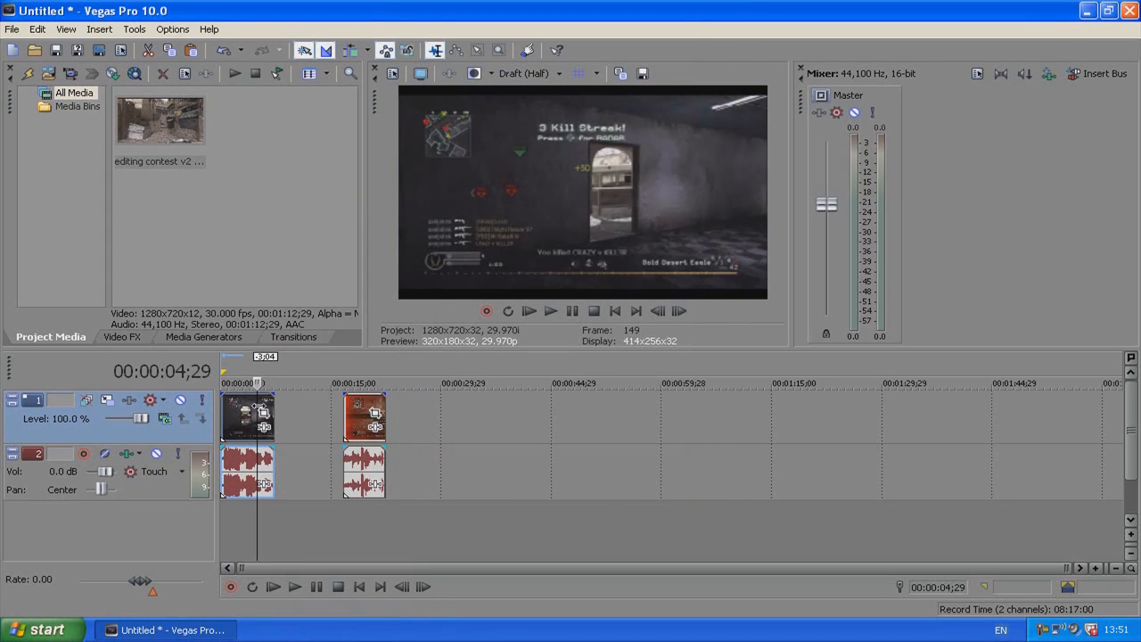
- Split the first clip at 00:00:04;29 and cut away the part after the split
key("s")
right_click(265, 411)
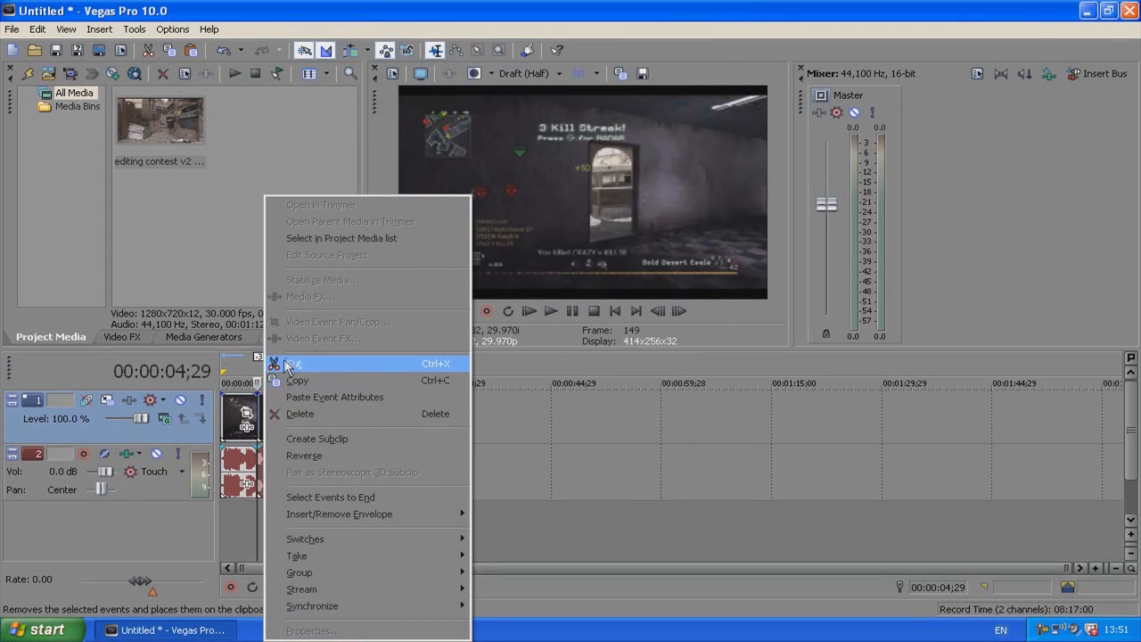
left_click(290, 365)
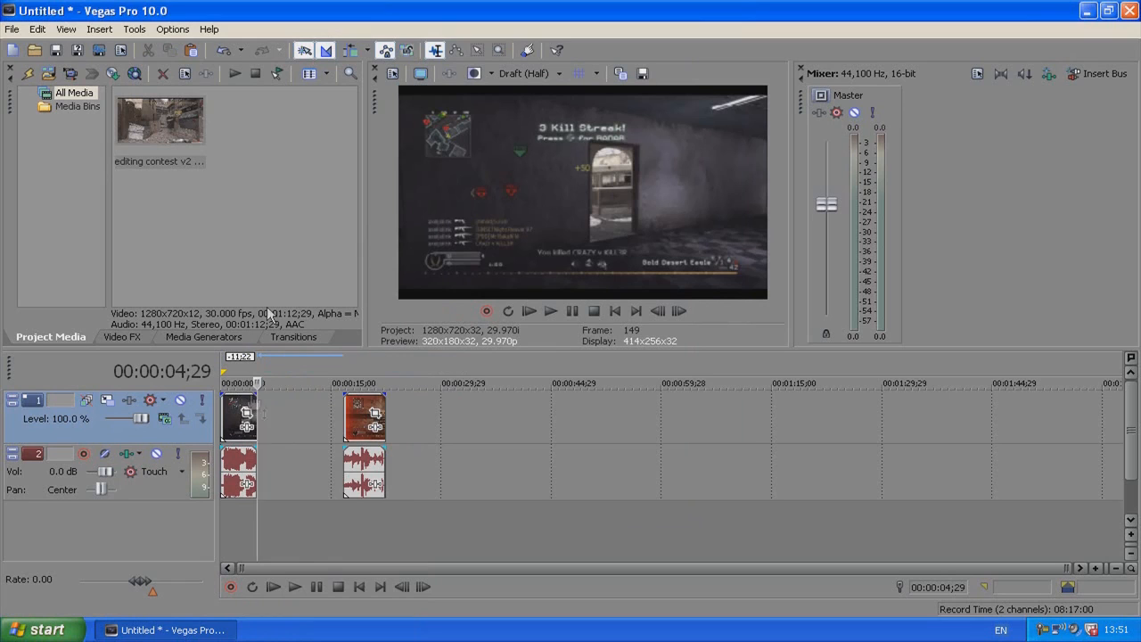
- Set the video preview quality to Best (Auto) and save the current frame as a JPEG snapshot named Image11
left_click(535, 74)
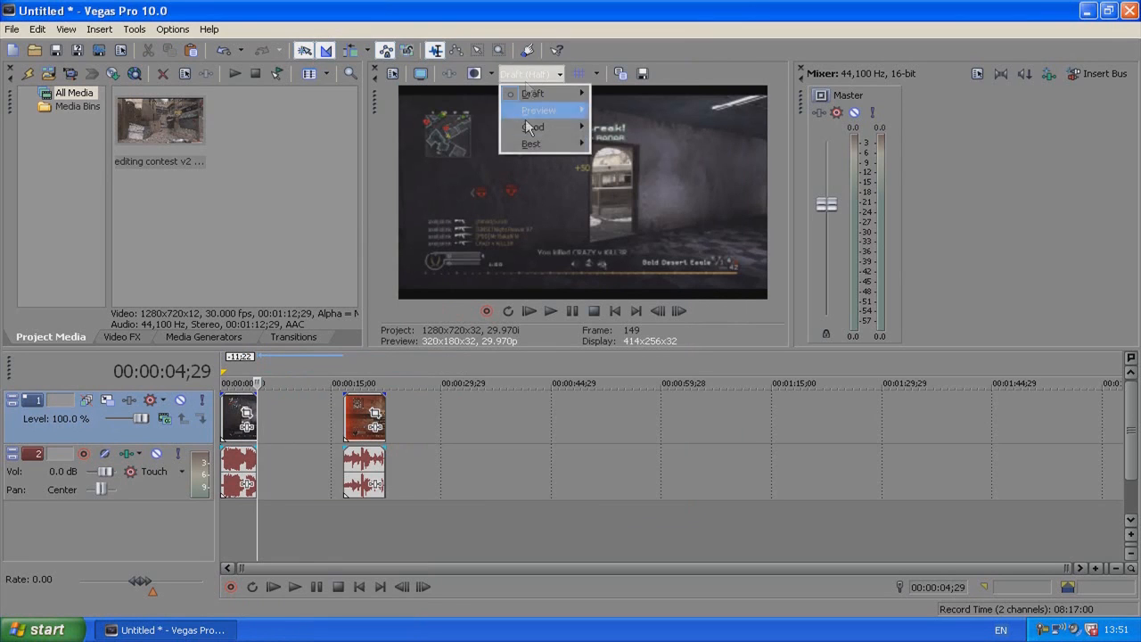
mouse_move(535, 145)
left_click(625, 143)
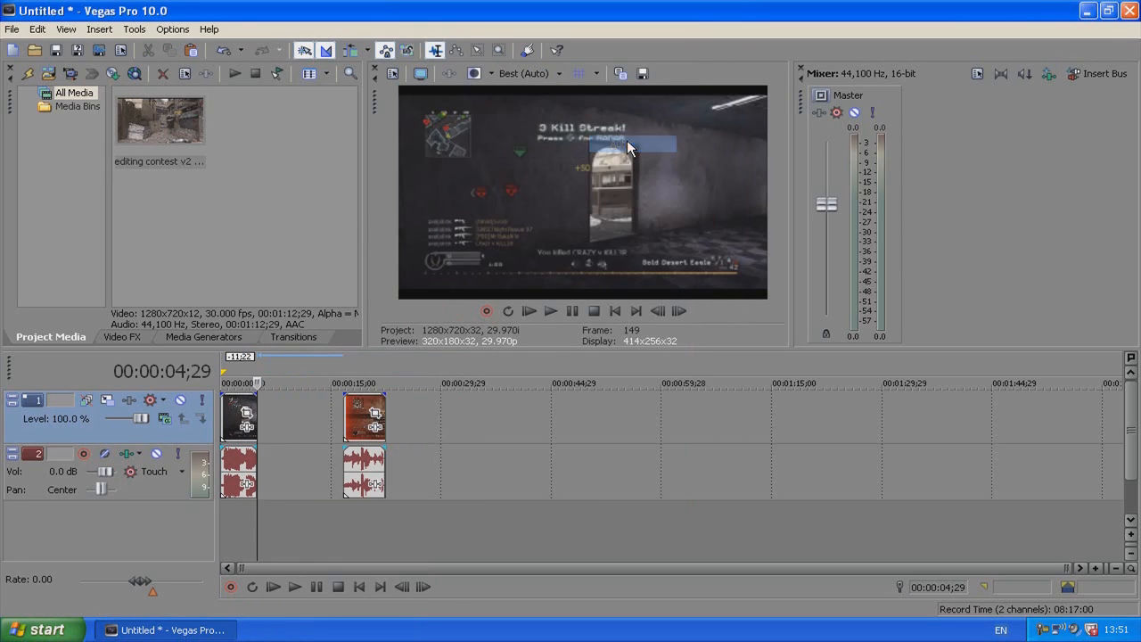
left_click(643, 75)
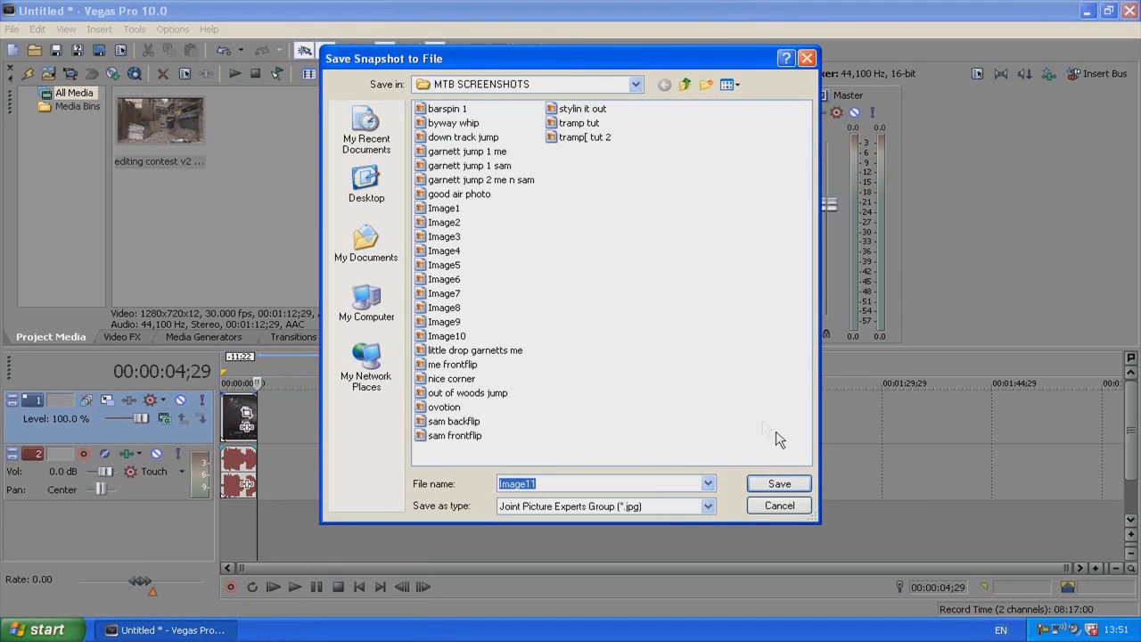
left_click(762, 483)
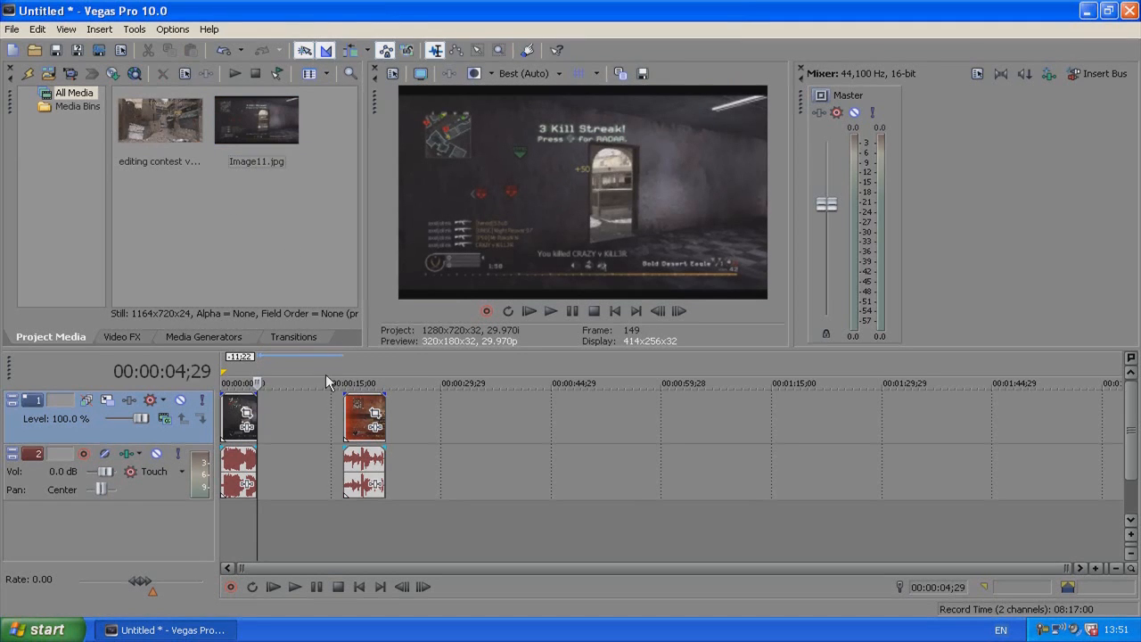
- Shift the orange clip further along the timeline and place Image11.jpg on the video track directly after the first clip
left_click_drag(352, 419, 399, 424)
left_click_drag(278, 155, 256, 412)
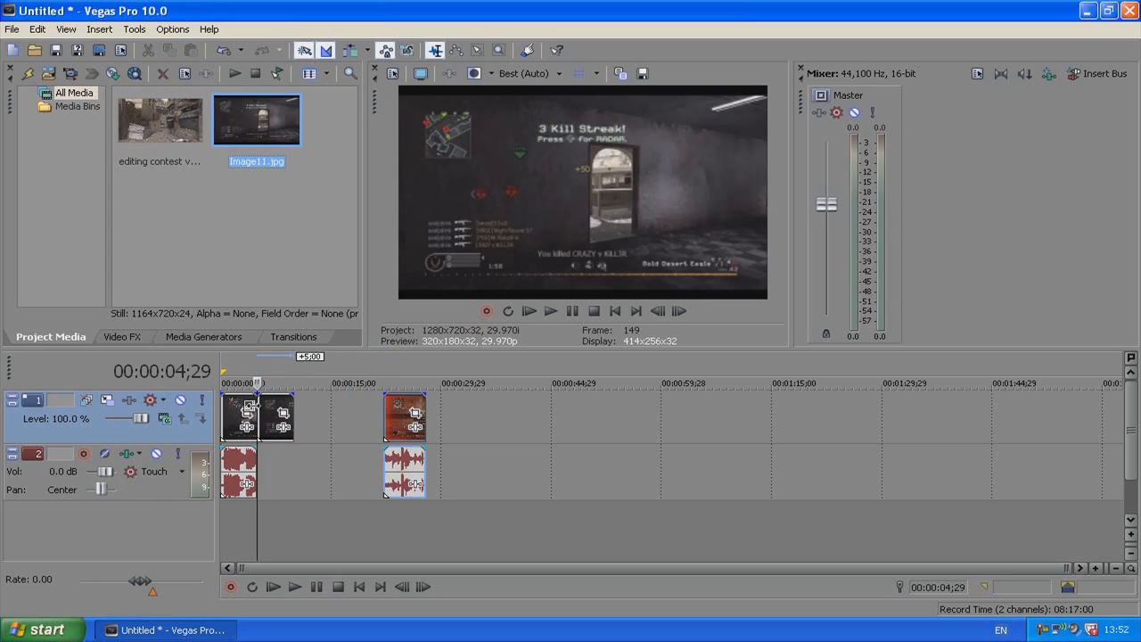
left_click(266, 406)
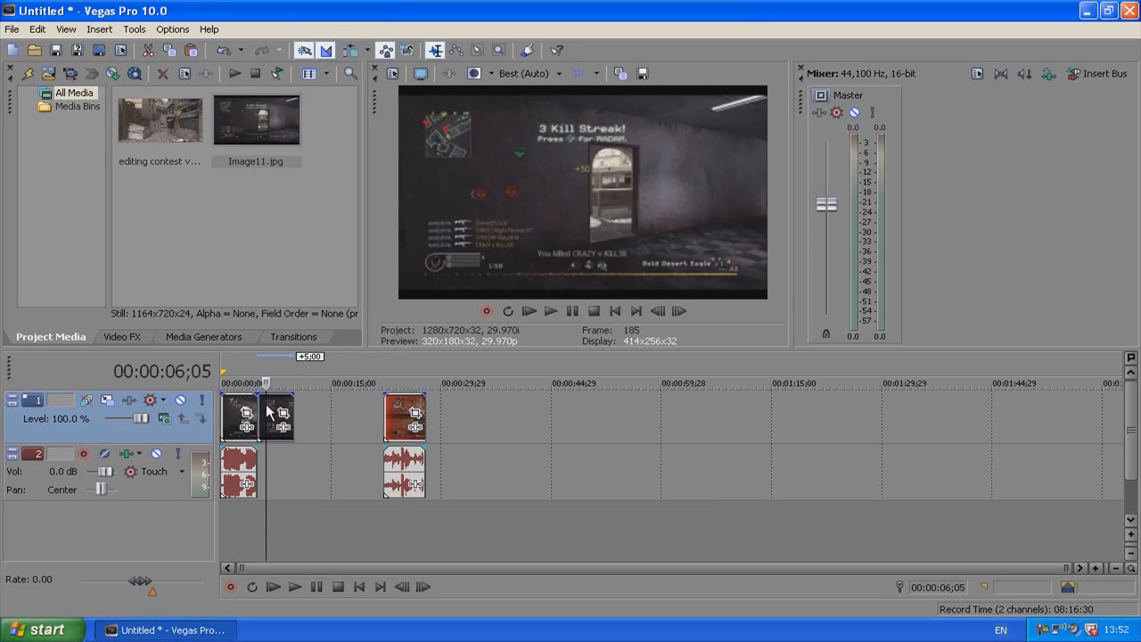
left_click(273, 404)
left_click(279, 400)
left_click(274, 405)
left_click(259, 406)
left_click(270, 407)
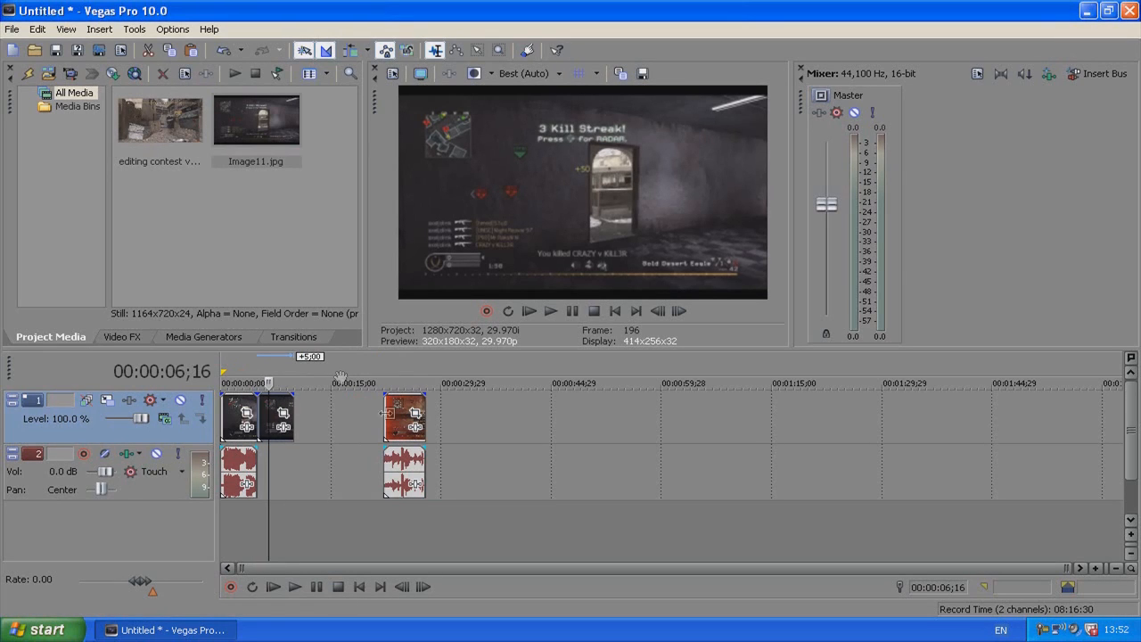
- Move the orange clip 7;22 earlier and compare the frames around the cut between the first clip and the still image
left_click_drag(397, 417, 341, 417)
left_click(259, 412)
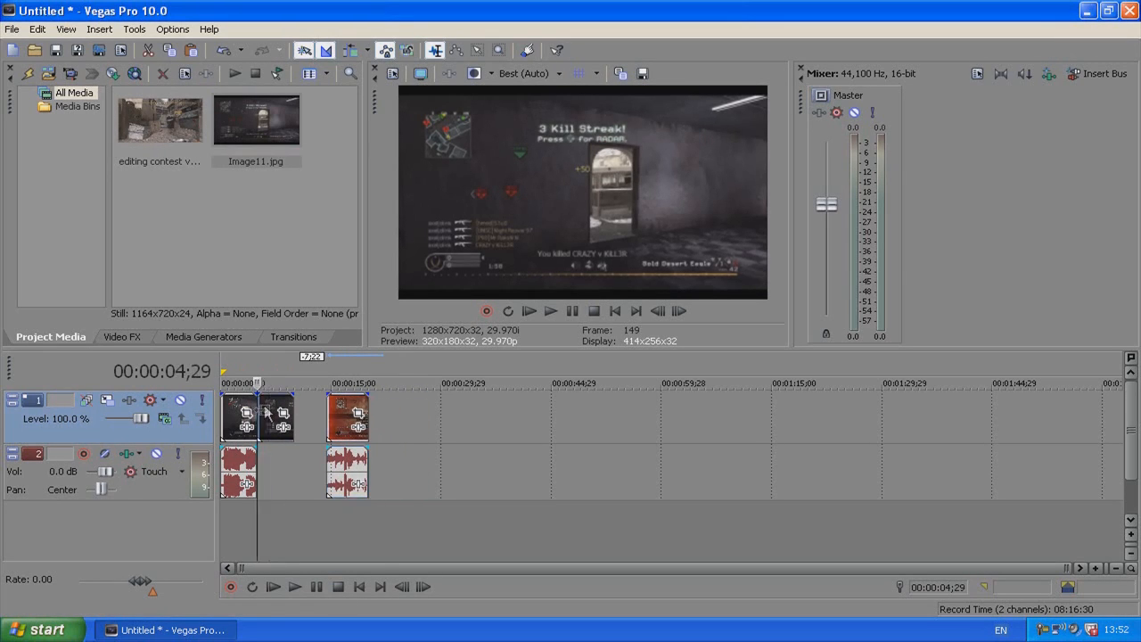
scroll(267, 414, "up", 5)
left_click(278, 424)
left_click(349, 414)
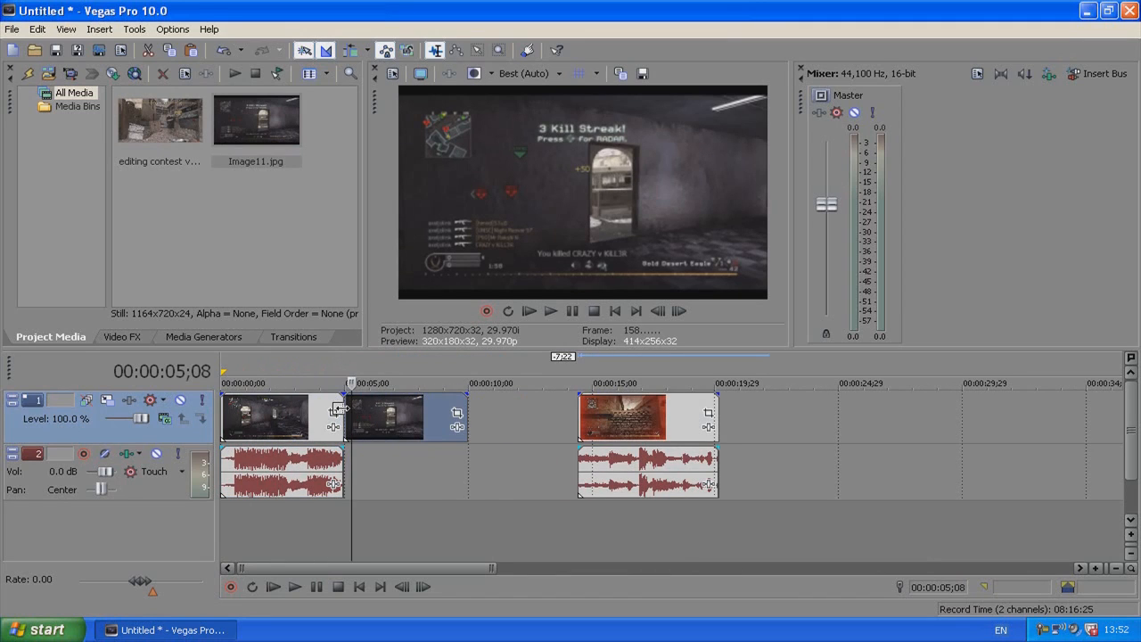
left_click(342, 415)
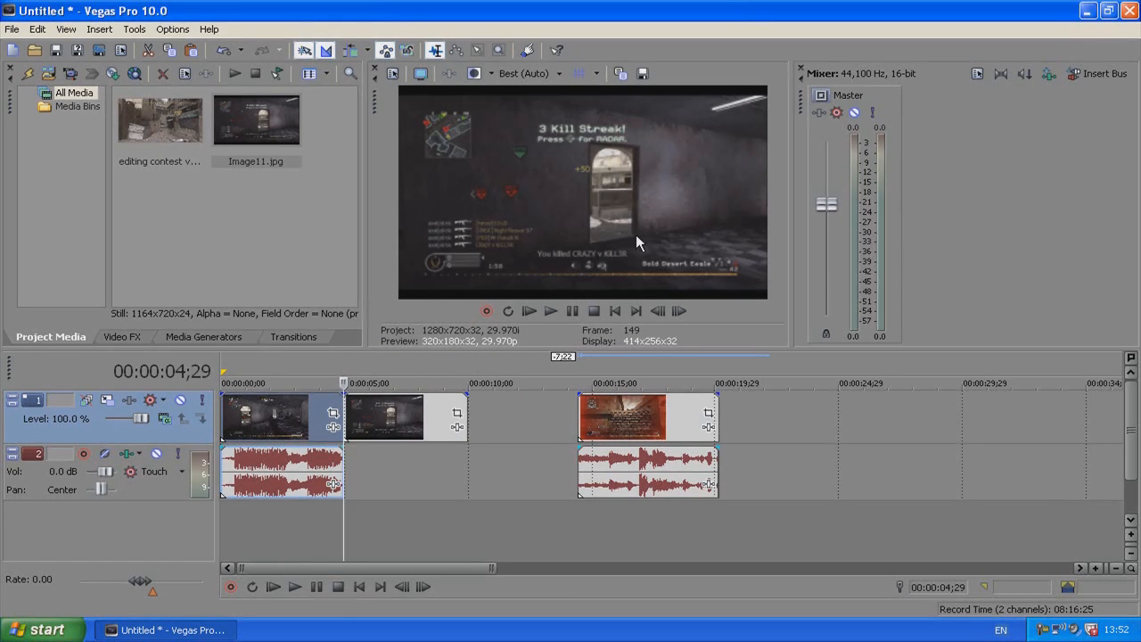
- Open the pan/crop settings of the Image11 still on the timeline and enable its mask
left_click(456, 416)
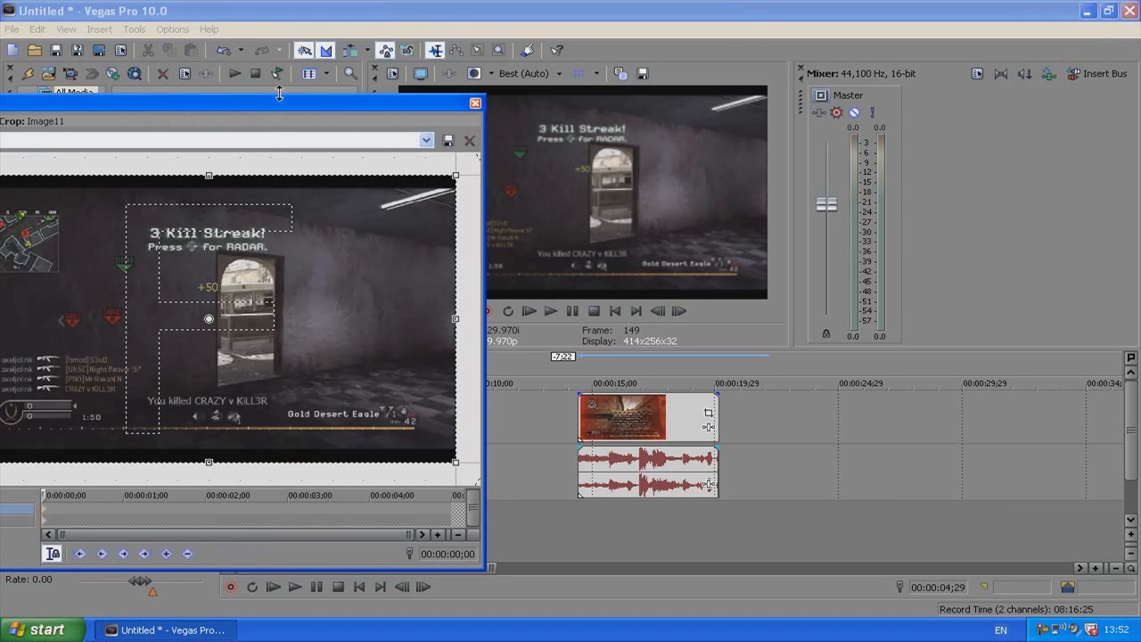
left_click_drag(280, 94, 280, 105)
left_click_drag(403, 113, 775, 42)
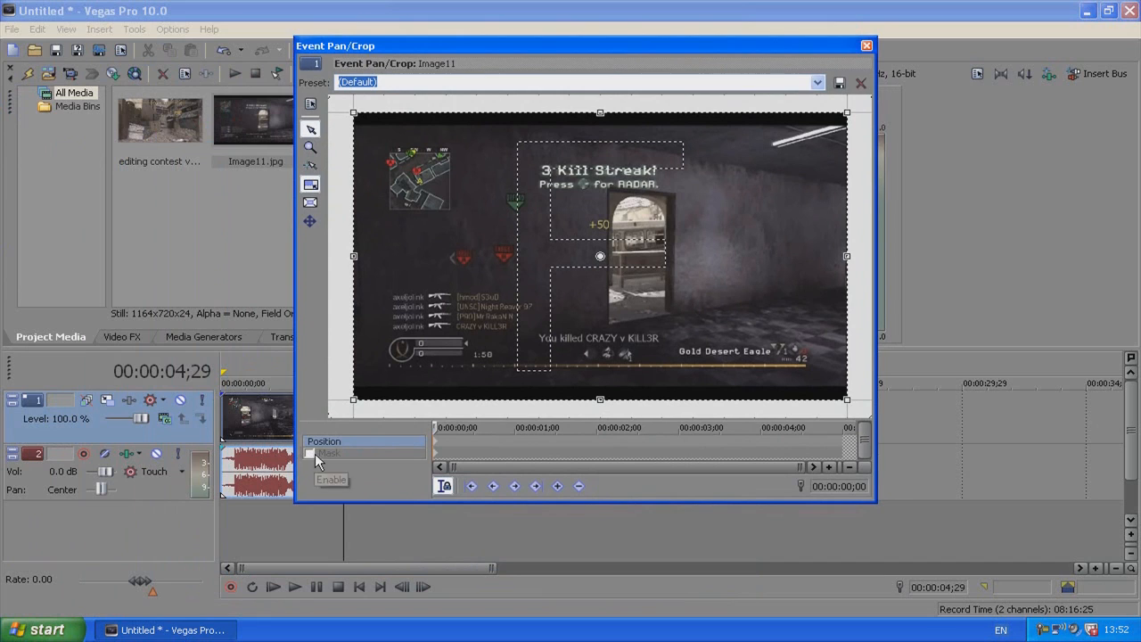
left_click(322, 453)
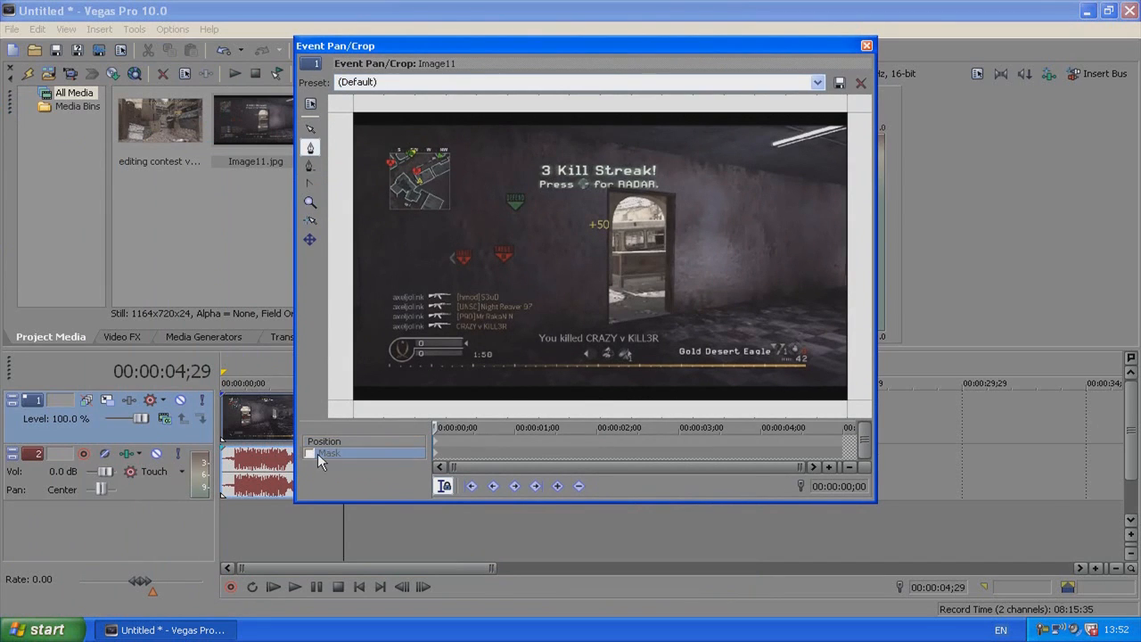
left_click(309, 453)
- Draw a closed four-point mask path around the doorway opening in Image11 with the anchor creation tool
left_click(310, 149)
scroll(691, 267, "up", 2)
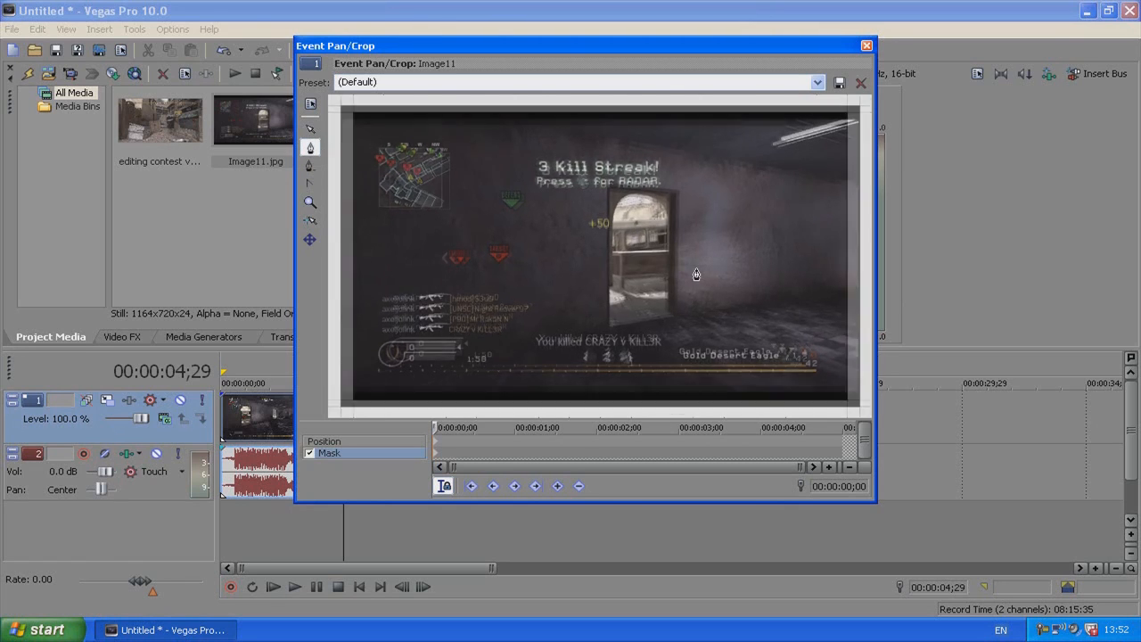
scroll(693, 272, "up", 3)
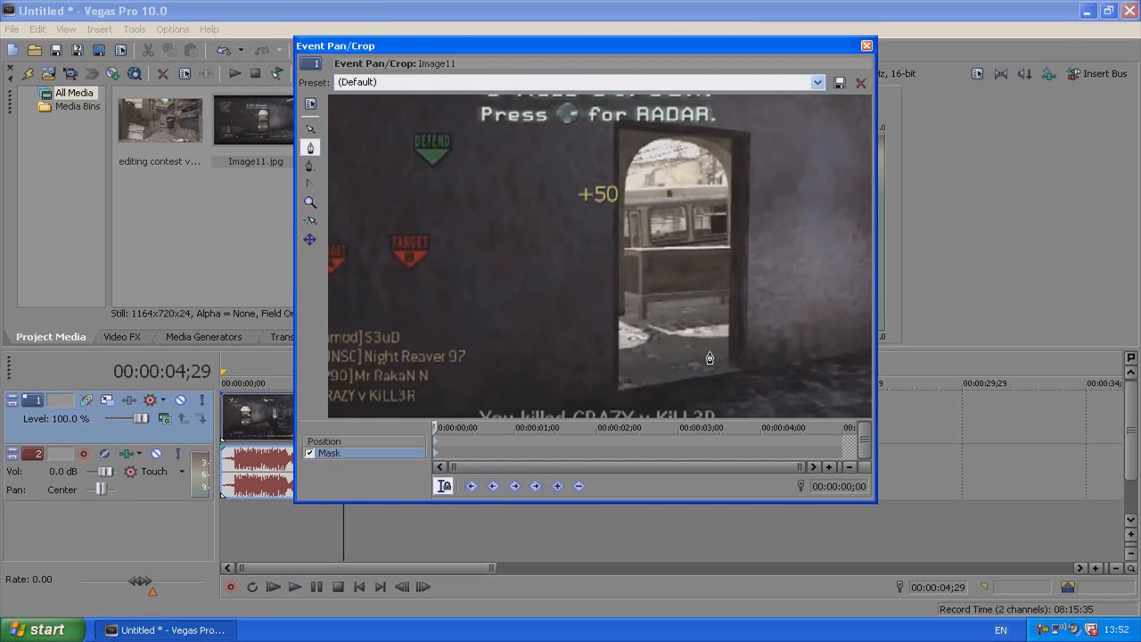
left_click(728, 373)
left_click(728, 372)
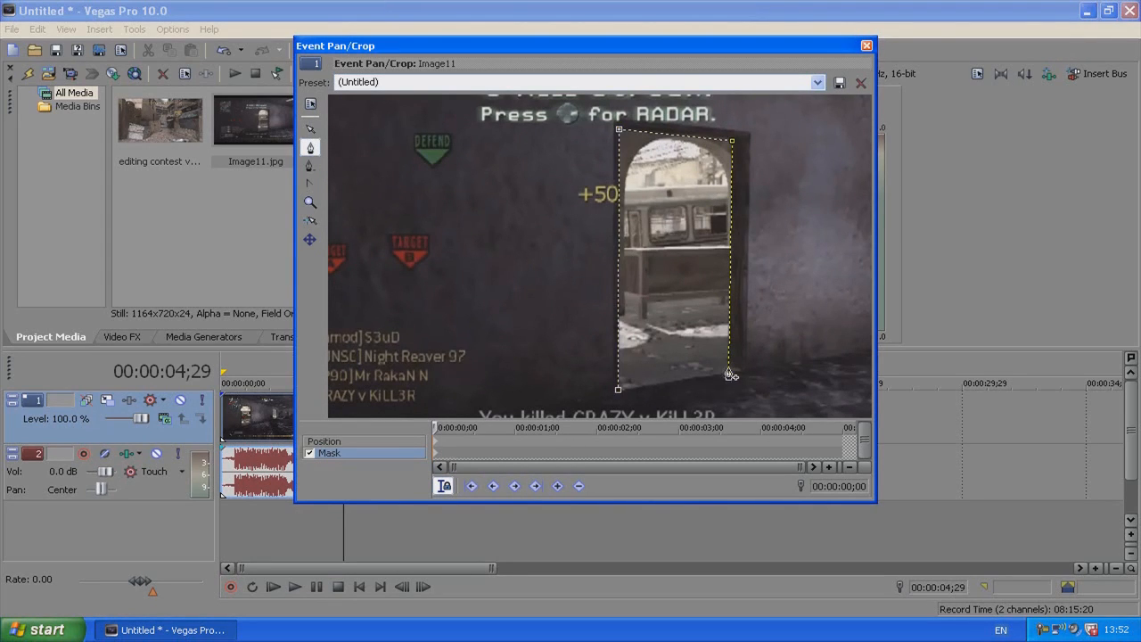
left_click(729, 376)
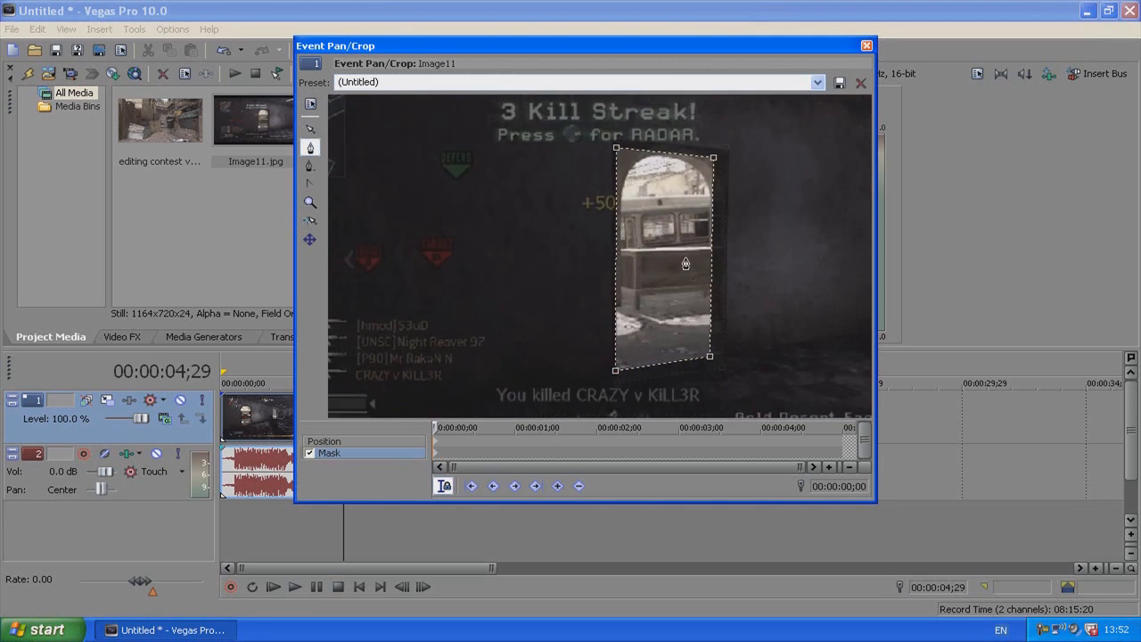
scroll(669, 250, "down", 3)
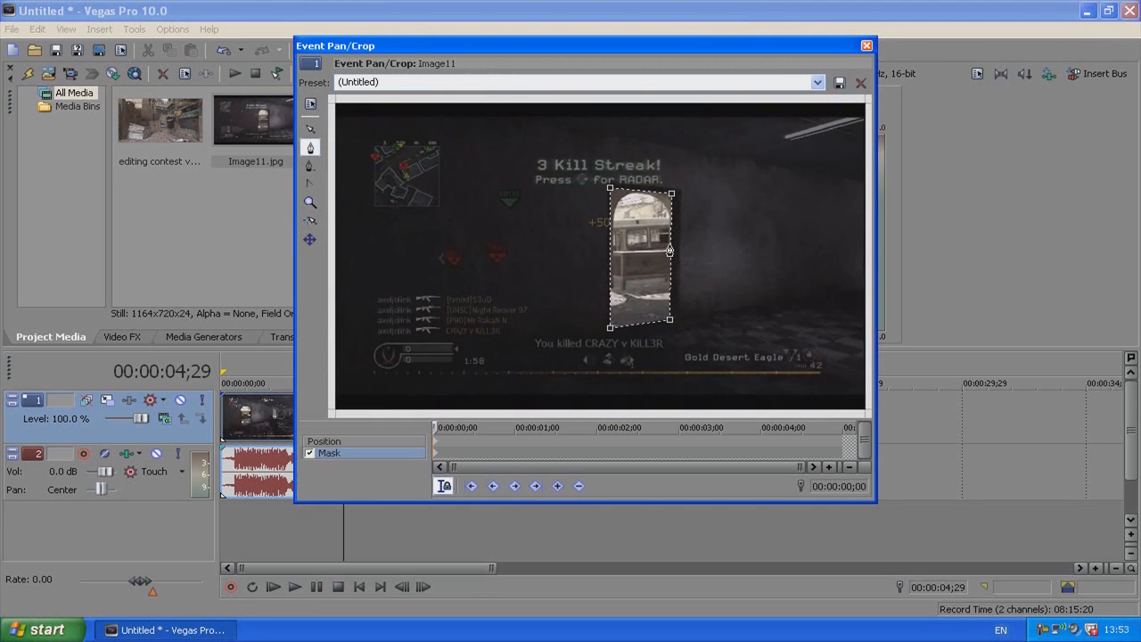
scroll(670, 249, "down", 1)
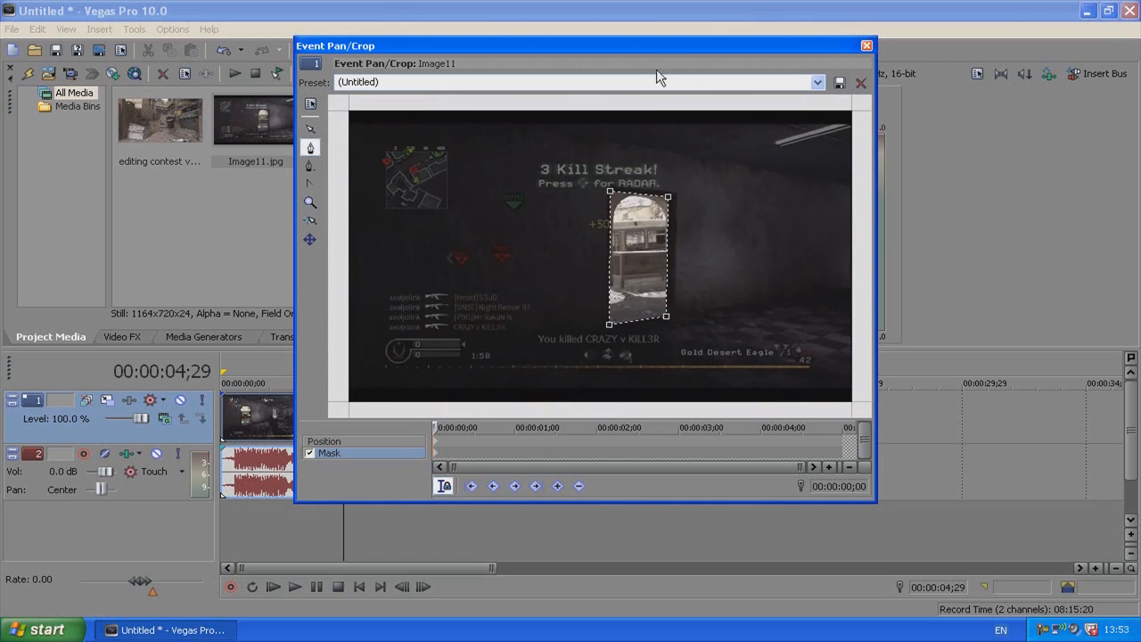
- Place the playhead inside the Image11 still and set the mask path mode to Negative
left_click(657, 29)
left_click_drag(652, 48, 774, 204)
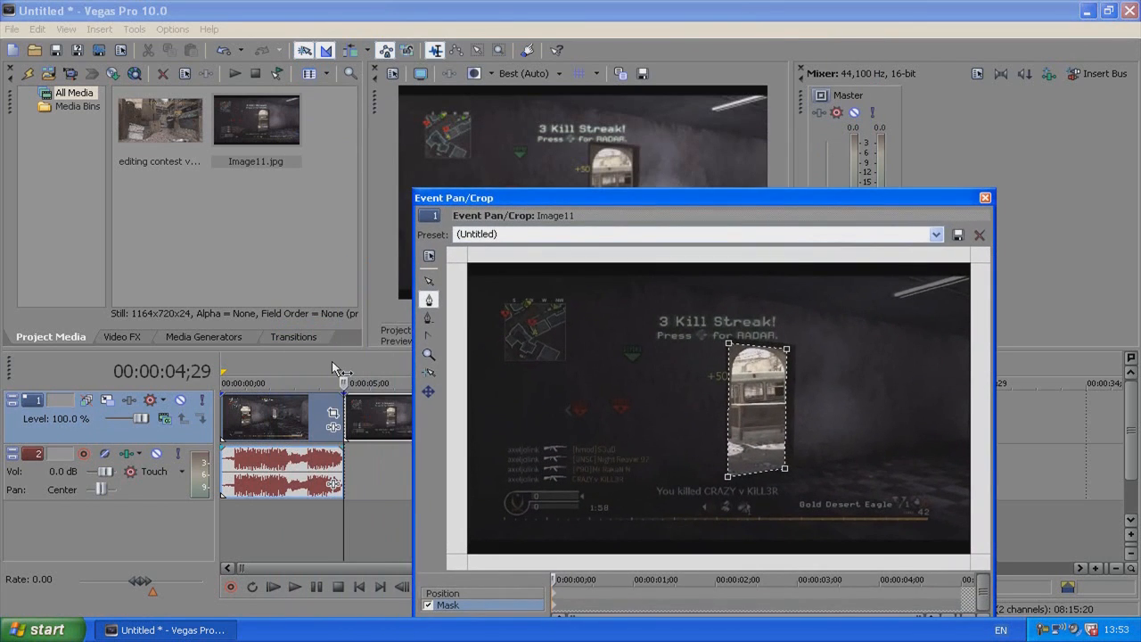
left_click(381, 425)
left_click_drag(611, 194, 483, 57)
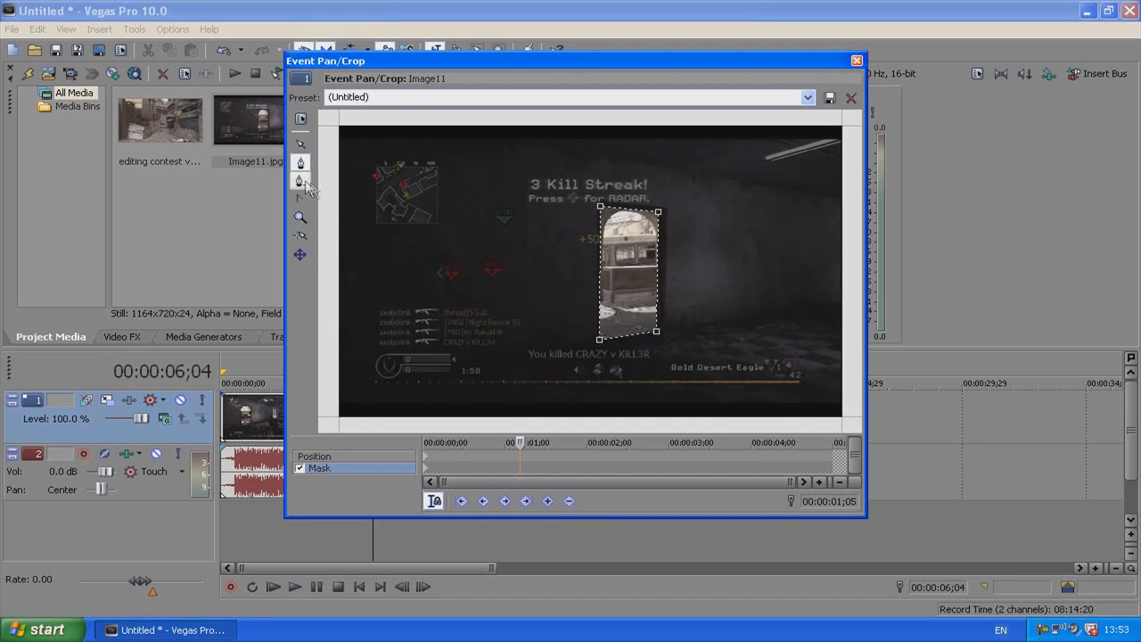
left_click(302, 121)
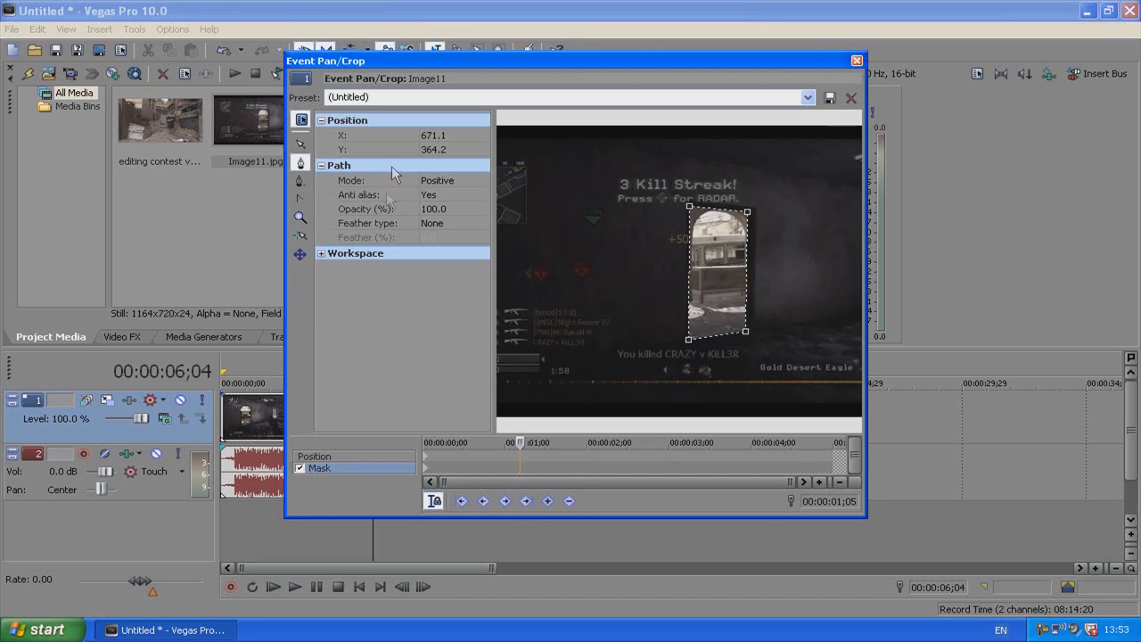
left_click(441, 182)
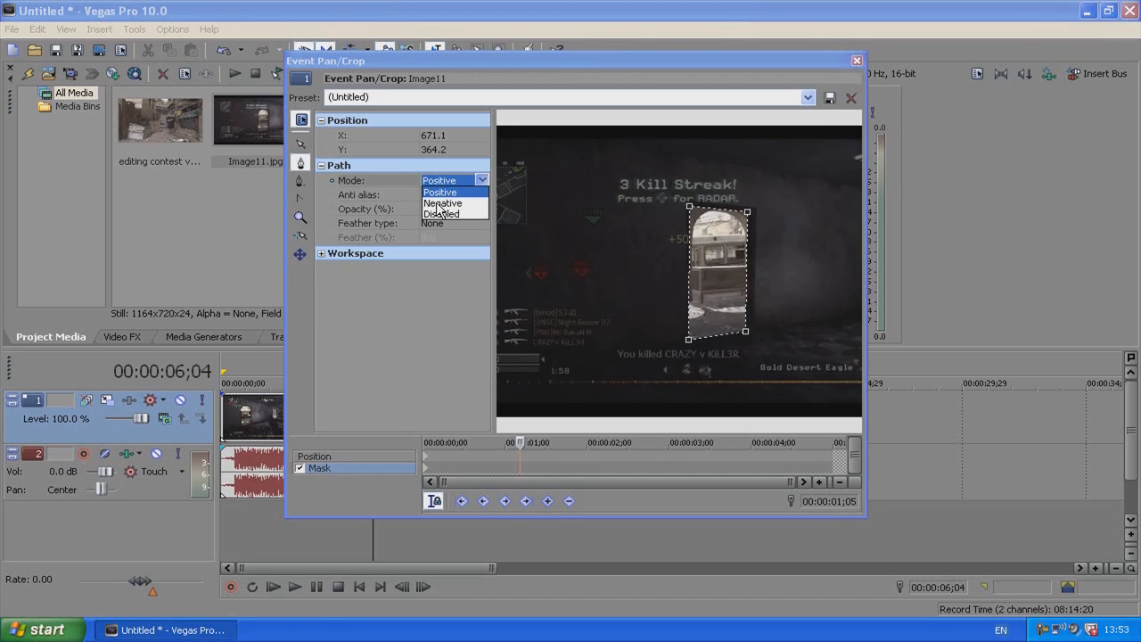
left_click(439, 204)
- Check the masked doorway in the video preview and close the pan/crop settings
left_click_drag(679, 66, 892, 120)
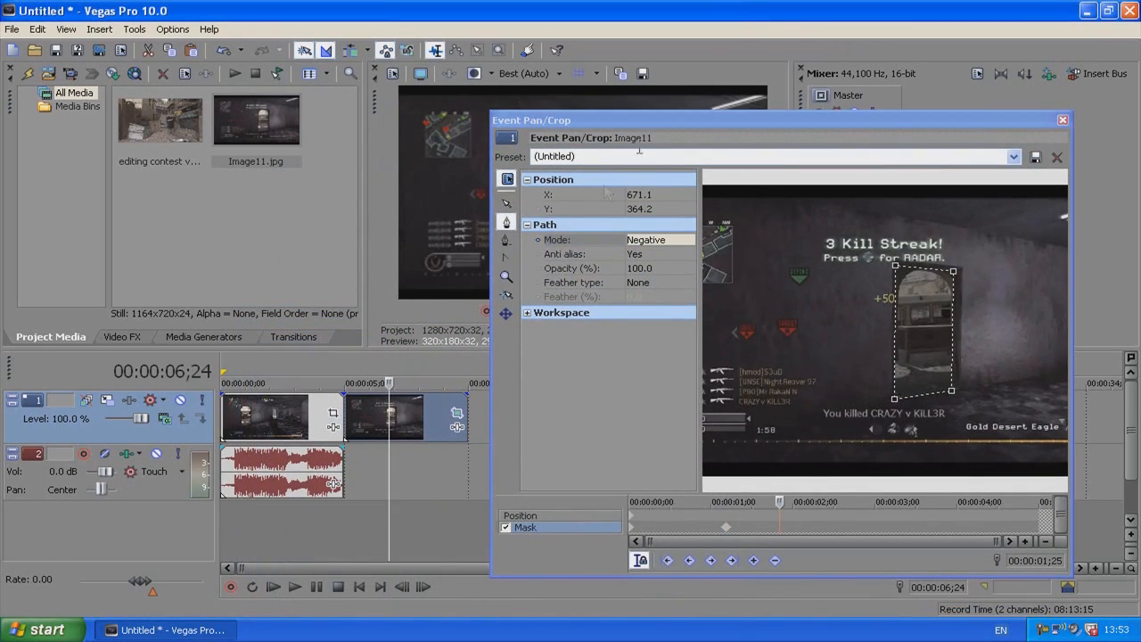
left_click_drag(658, 116, 490, 323)
left_click_drag(573, 325, 509, 93)
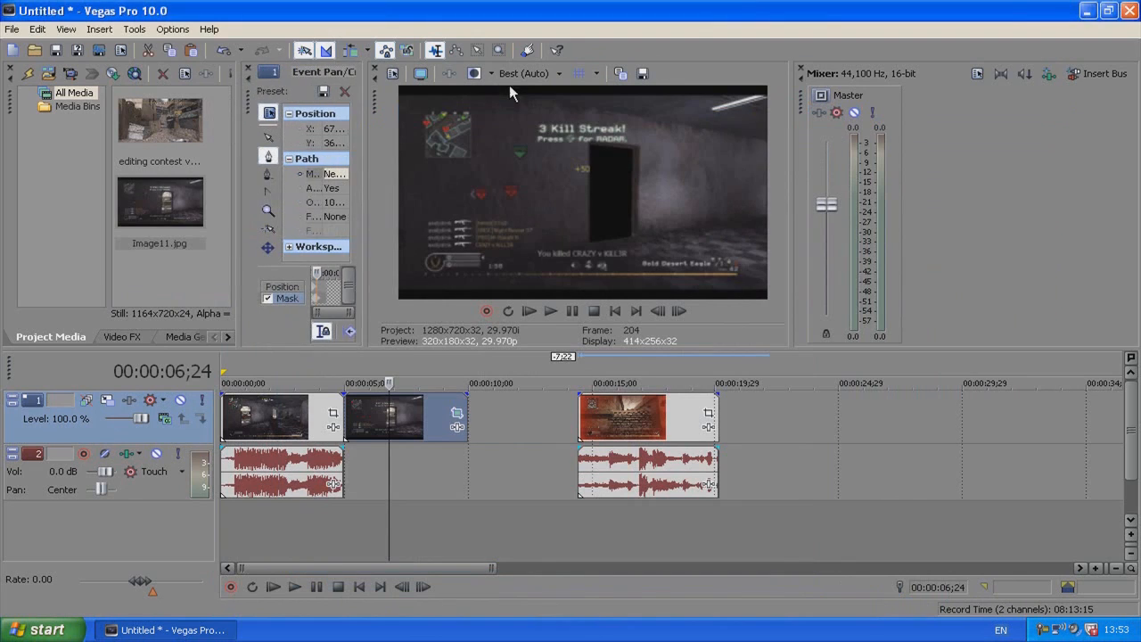
left_click_drag(250, 109, 300, 136)
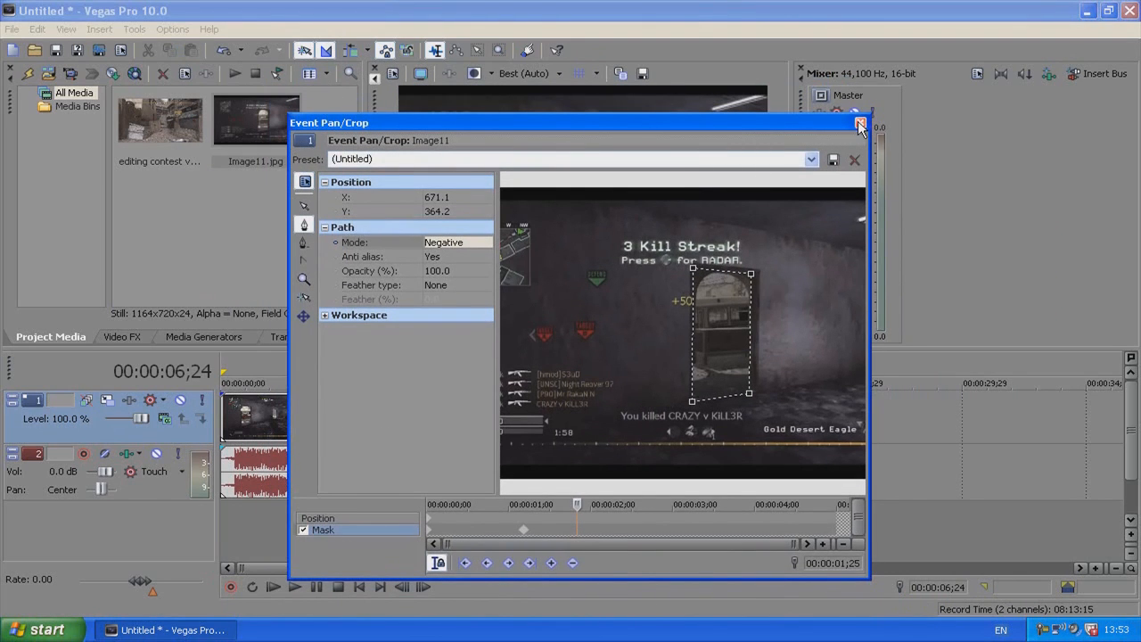
left_click(860, 125)
- Insert a new video track and move the first clip and the Image11 still up onto it
right_click(505, 419)
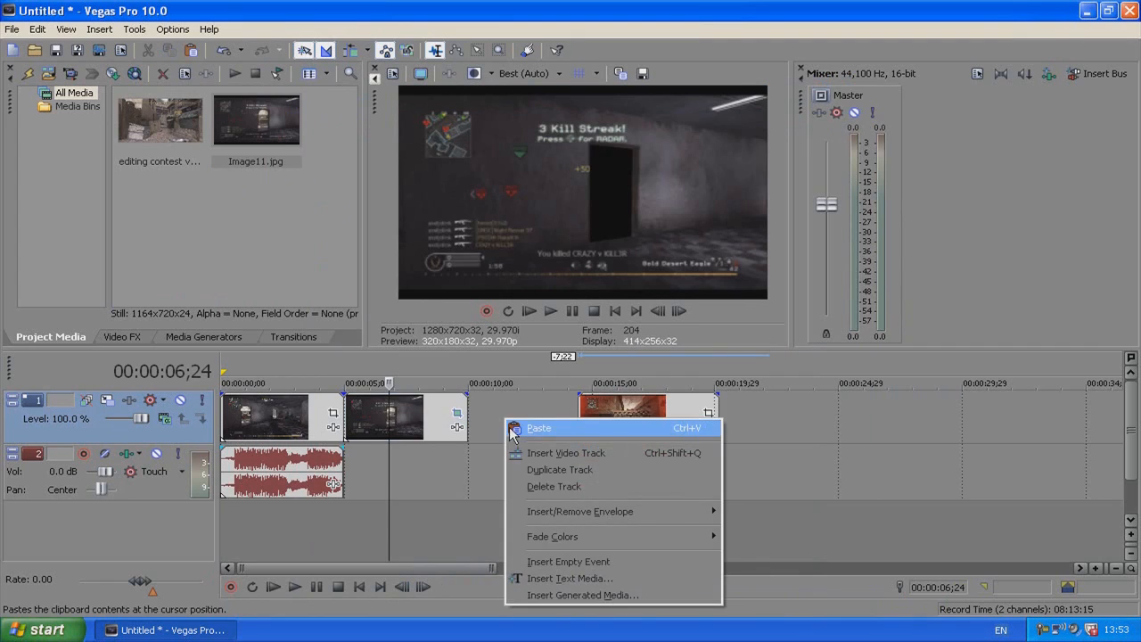
left_click(548, 452)
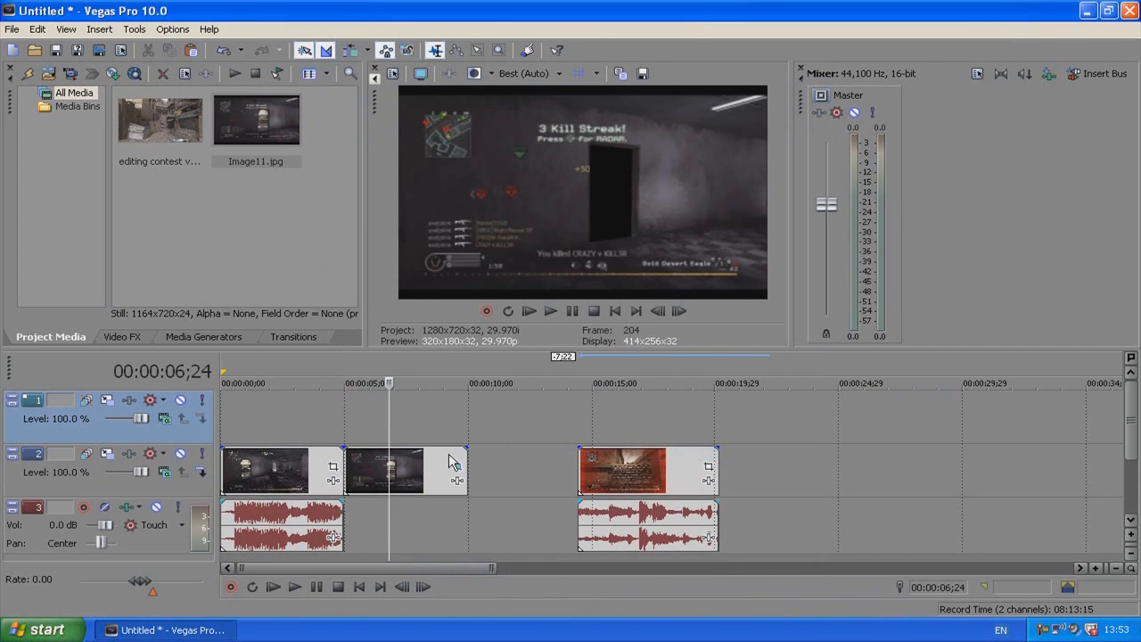
left_click_drag(246, 469, 252, 417)
left_click(367, 454)
left_click_drag(367, 454, 371, 419)
- Shorten the Image11 still and move the orange clip beneath it to start at the end of the first clip
left_click_drag(617, 464, 471, 473)
left_click(504, 470)
left_click(497, 471)
left_click_drag(466, 420, 397, 420)
left_click_drag(476, 475, 392, 483)
left_click(344, 470)
left_click(358, 417)
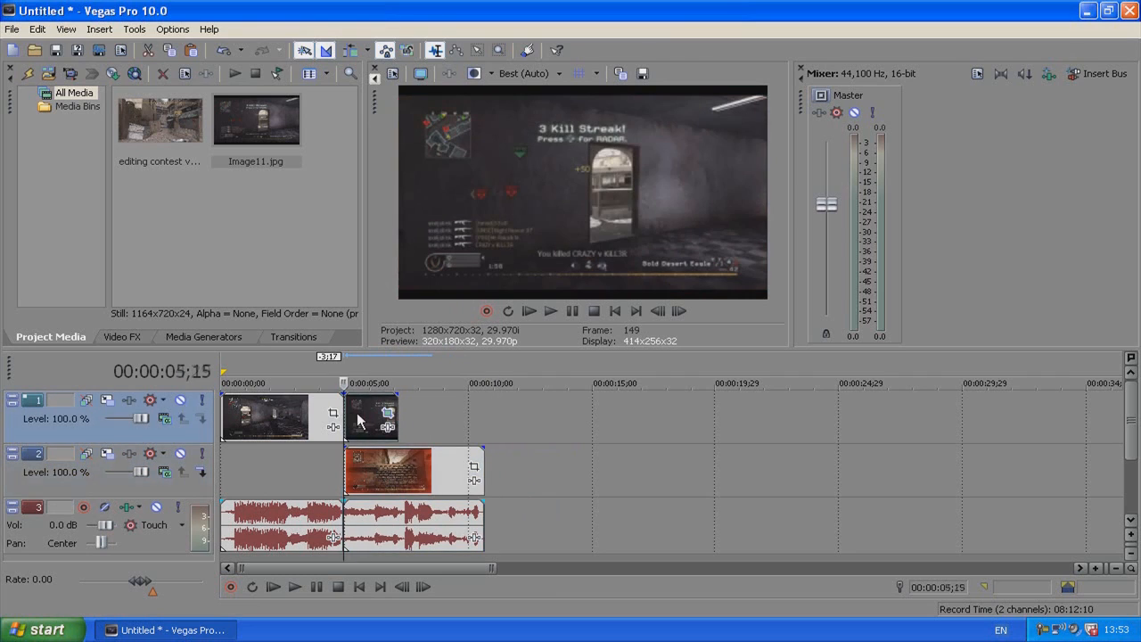
- Make the Negative mask apply from the start of Image11, leaving a single mask keyframe at 00:00:00;00
left_click(366, 419)
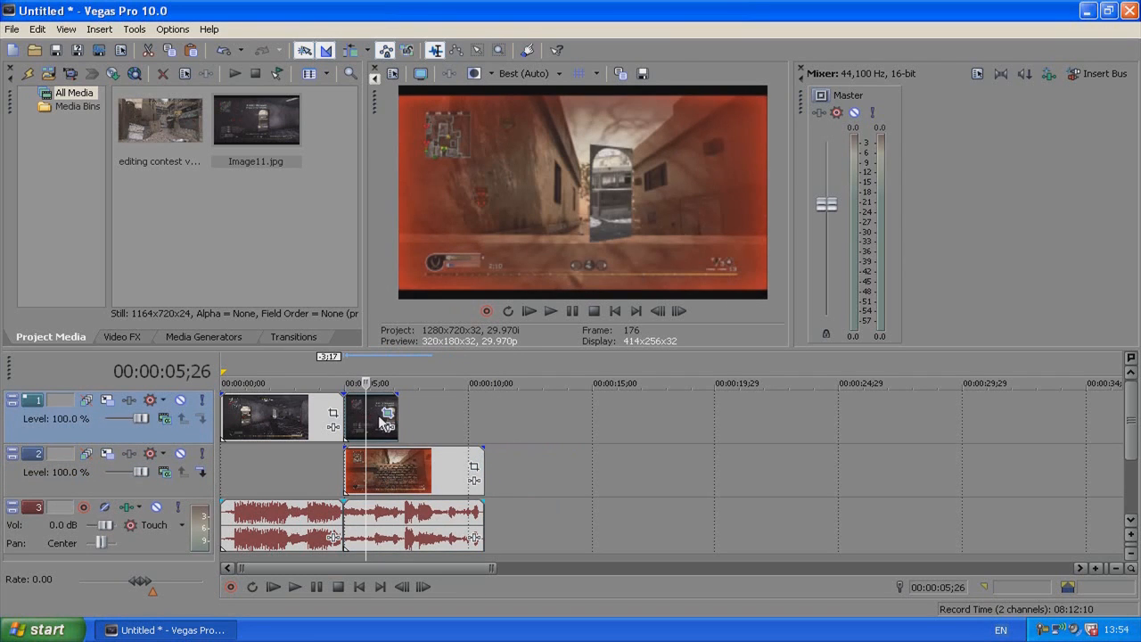
left_click(377, 423)
left_click(389, 416)
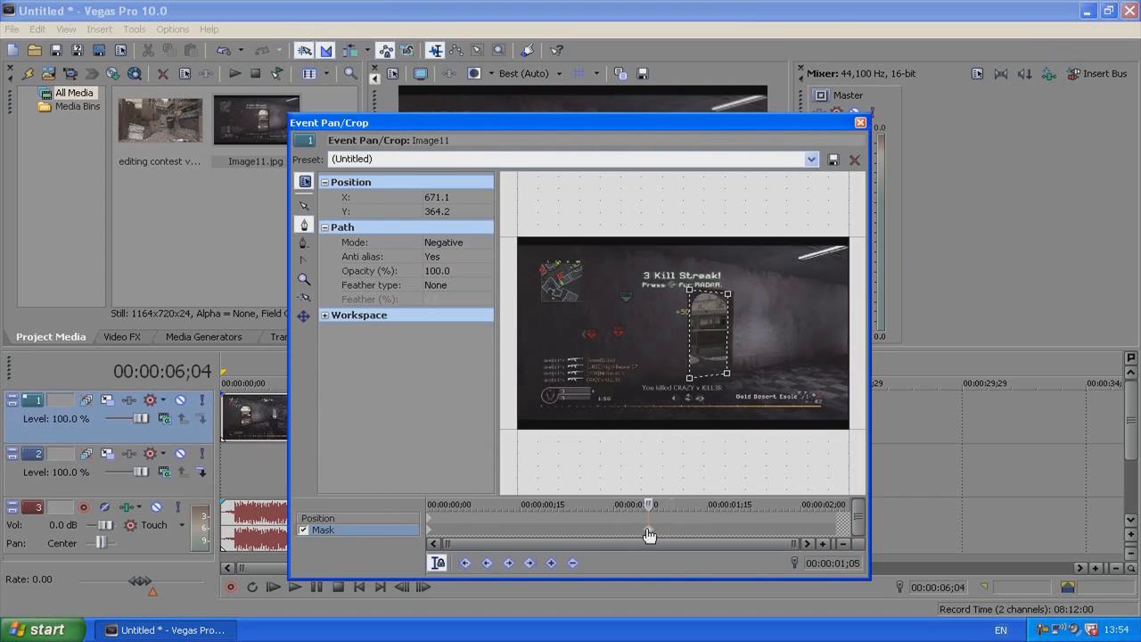
left_click_drag(647, 505, 684, 507)
left_click(426, 511)
right_click(429, 529)
left_click(455, 379)
left_click(860, 123)
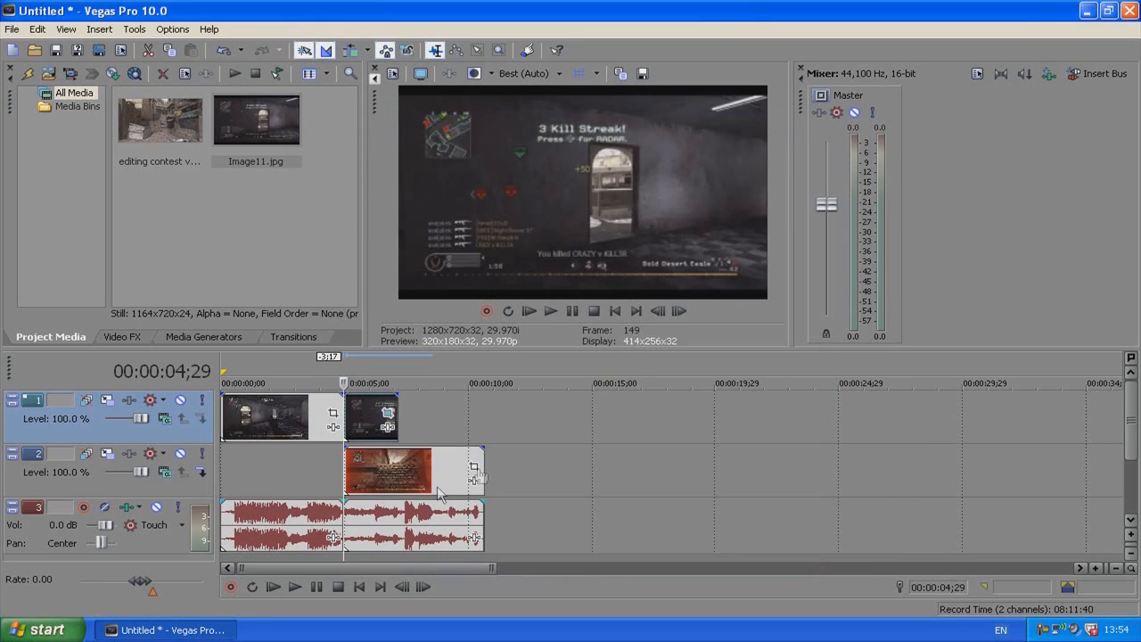
- Check the doorway transition in the preview and trim the end of the Image11 still slightly
left_click(373, 422)
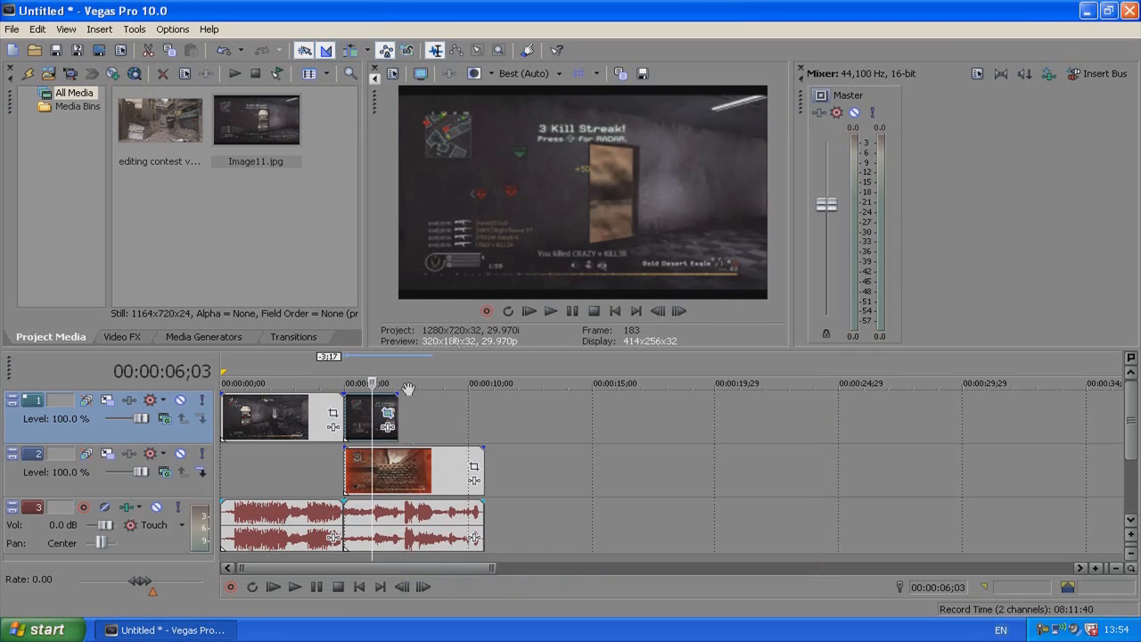
left_click(362, 474)
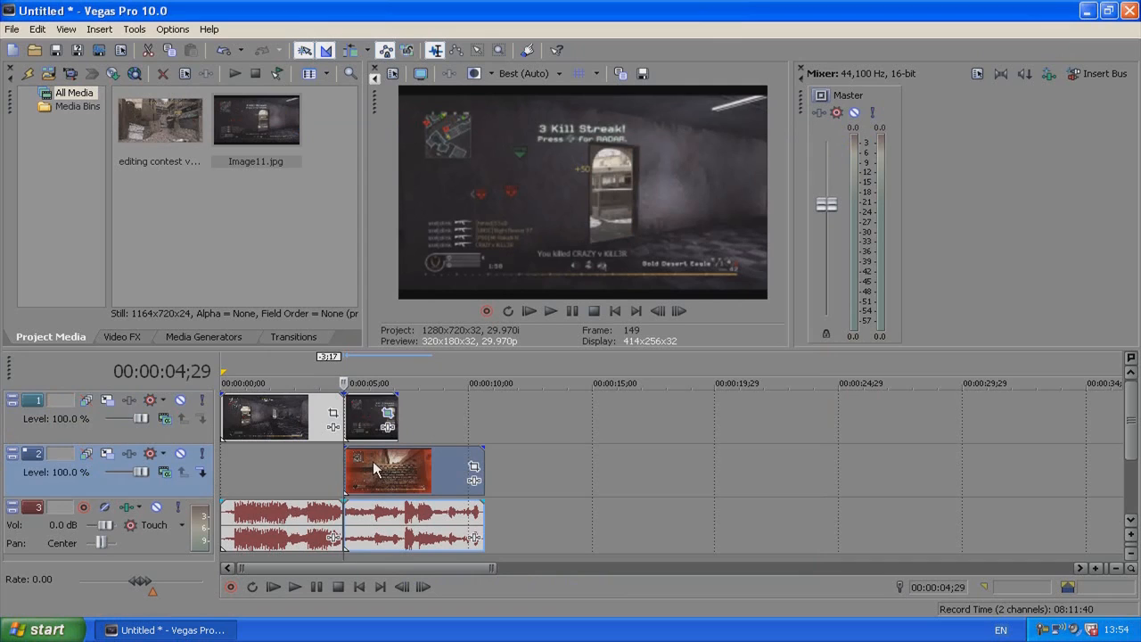
left_click_drag(398, 419, 386, 416)
- Add a short fade-in to the orange clip and move it 0;11 earlier so it overlaps the first clip
left_click(356, 481)
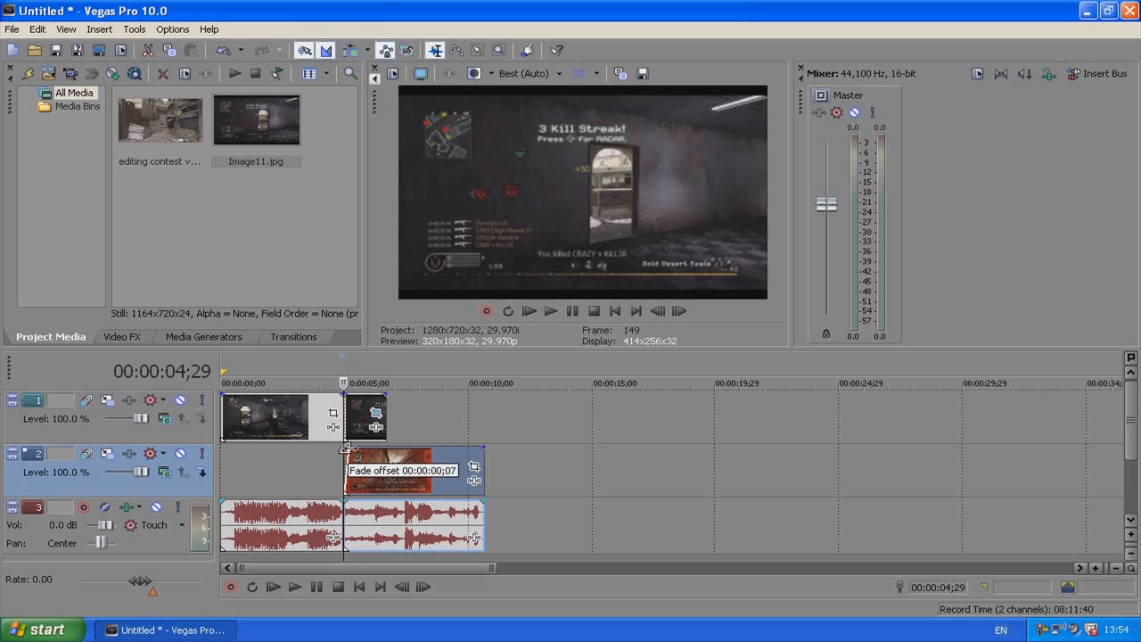
mouse_move(343, 448)
left_mouse_down()
mouse_move(373, 448)
mouse_move(360, 448)
left_mouse_up()
key("Right")
key("Right")
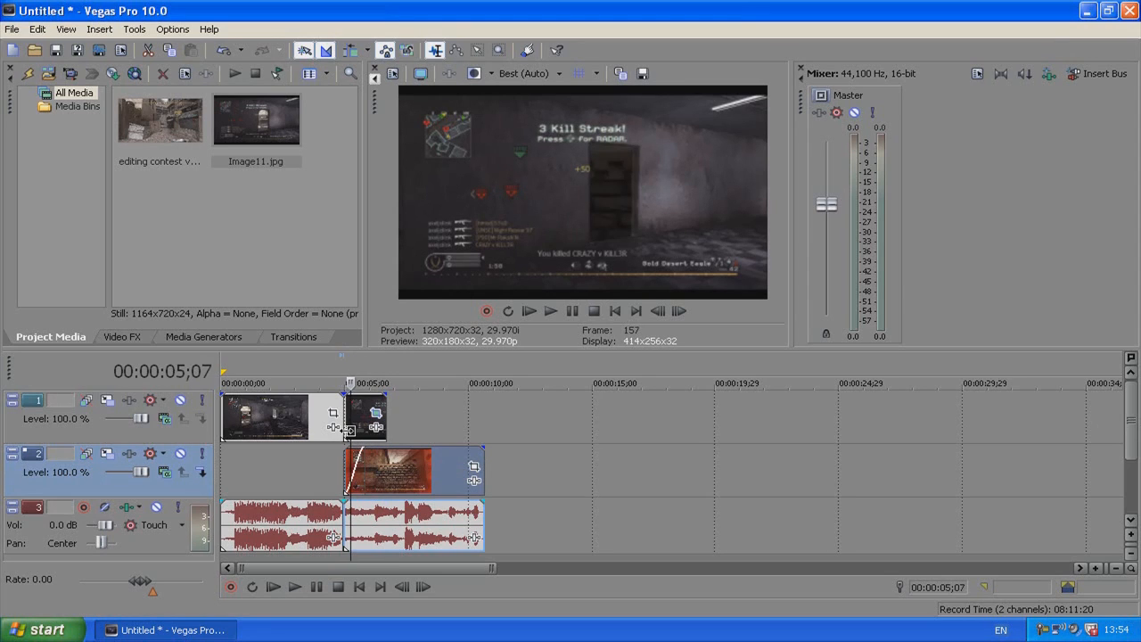
left_click_drag(348, 430, 339, 426)
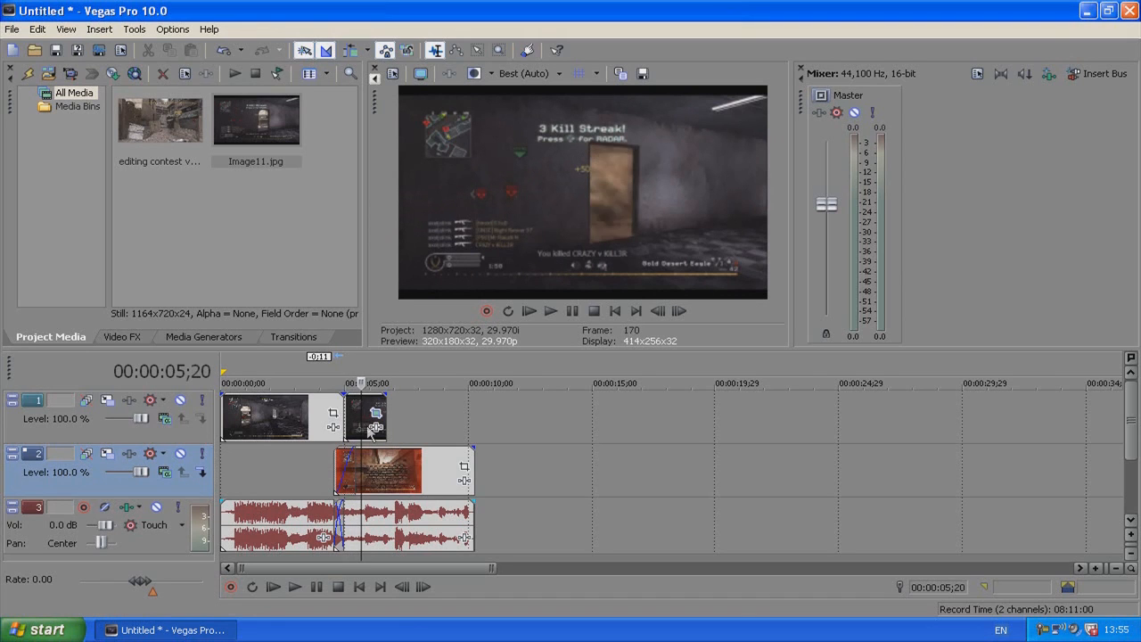
- Open Image11's pan/crop position settings, place the cursor at 00:00:00;12 and check that frame in the preview
left_click(375, 417)
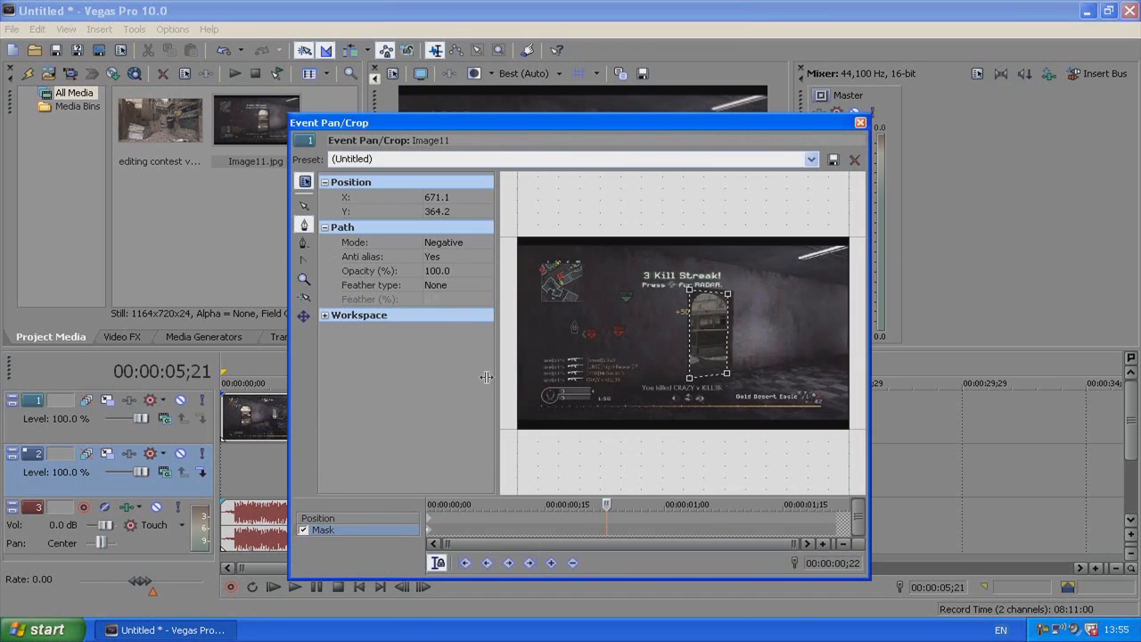
left_click(347, 515)
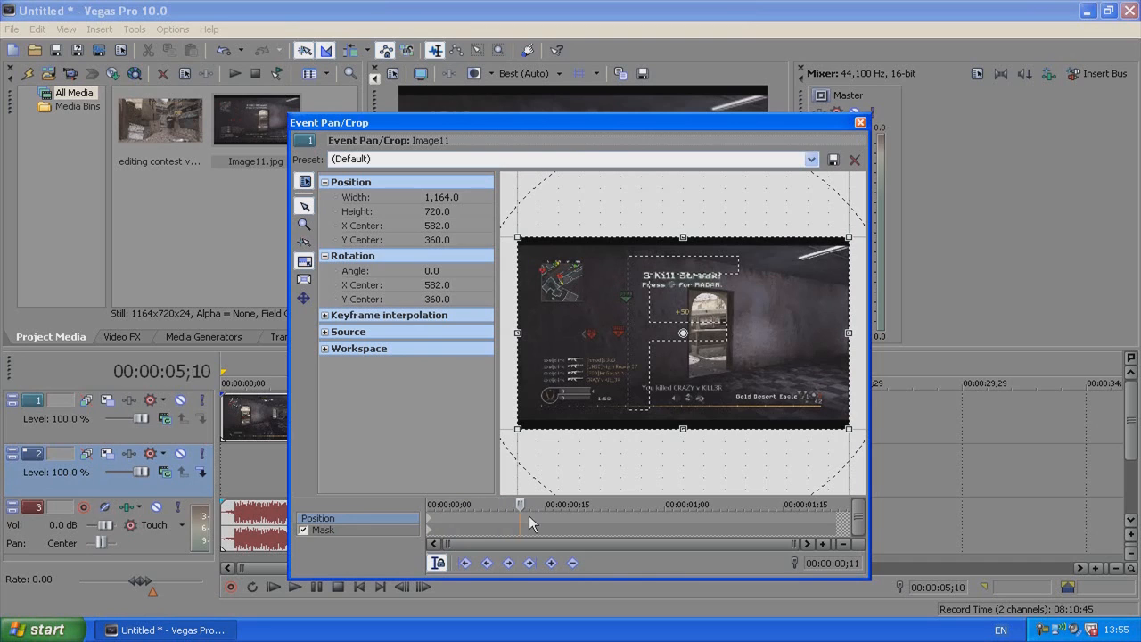
left_click_drag(526, 131, 524, 214)
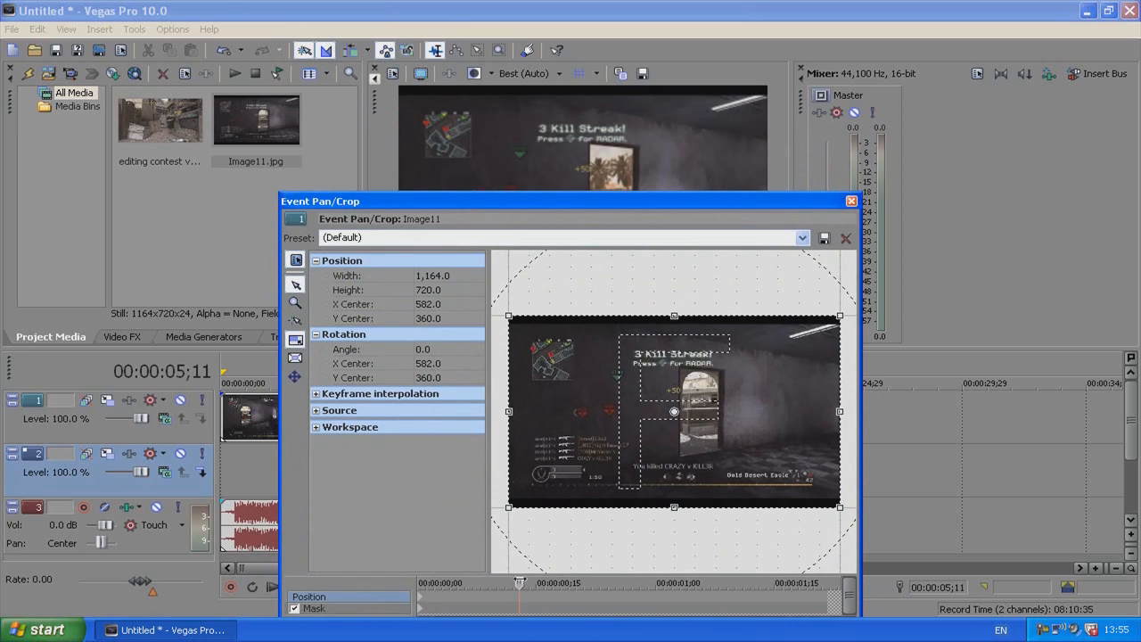
left_click_drag(579, 203, 577, 351)
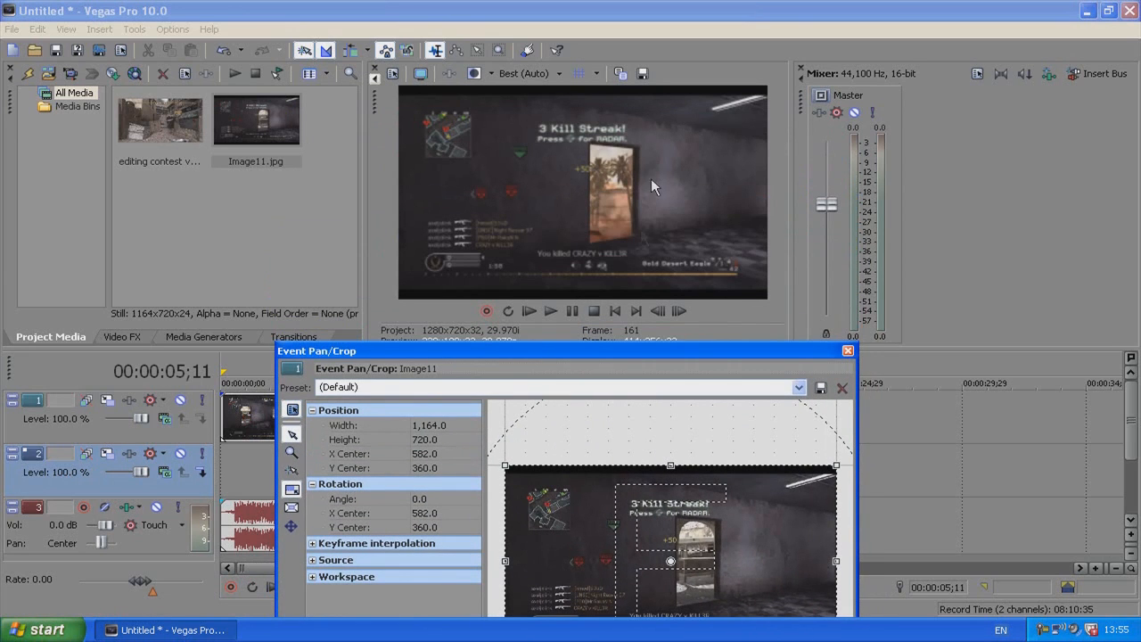
left_click_drag(596, 350, 601, 157)
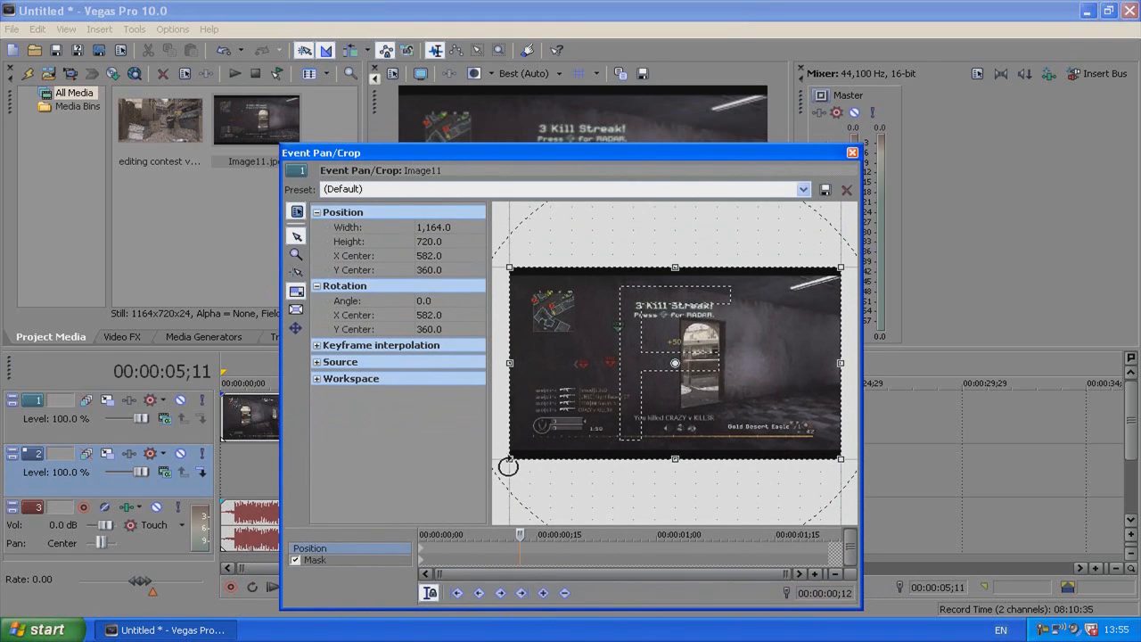
- Shrink Image11's crop frame at 00:00:00;12 to 51.5 by 31.8 and centre it inside the doorway at X 672.0, Y 353.5
left_click_drag(508, 461, 655, 357)
left_click_drag(842, 269, 713, 358)
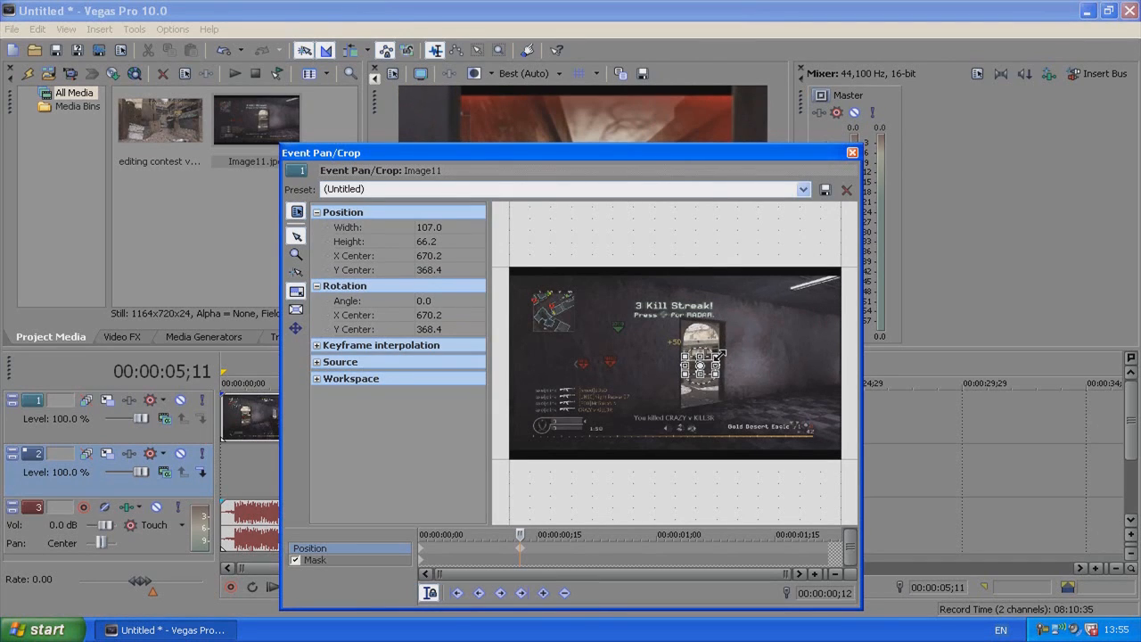
left_click_drag(684, 378, 702, 366)
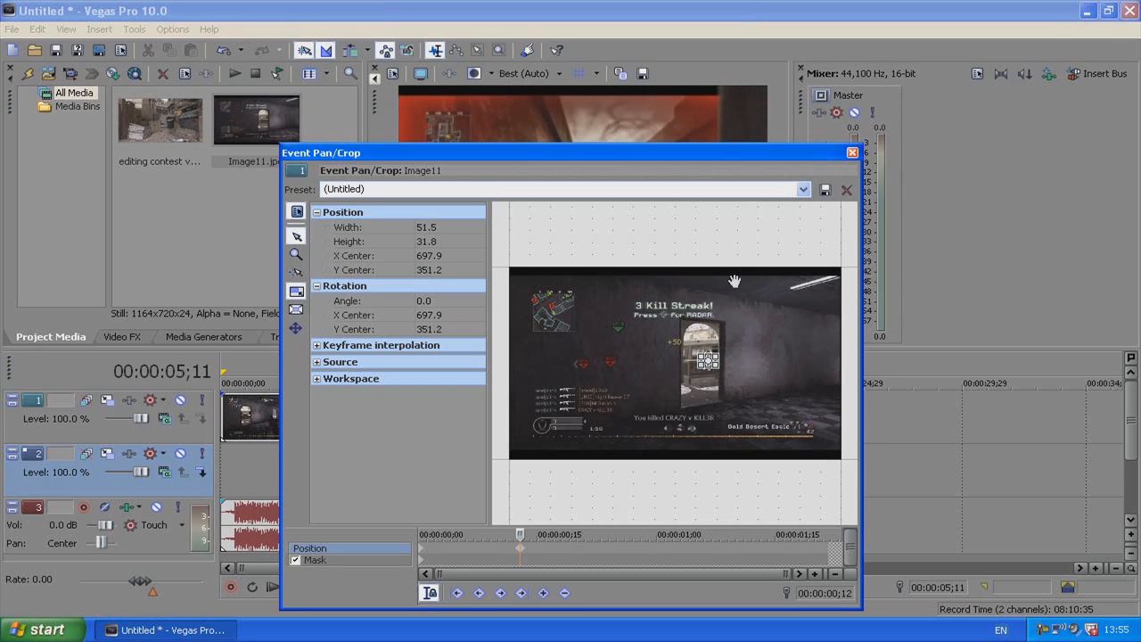
scroll(709, 341, "up", 5)
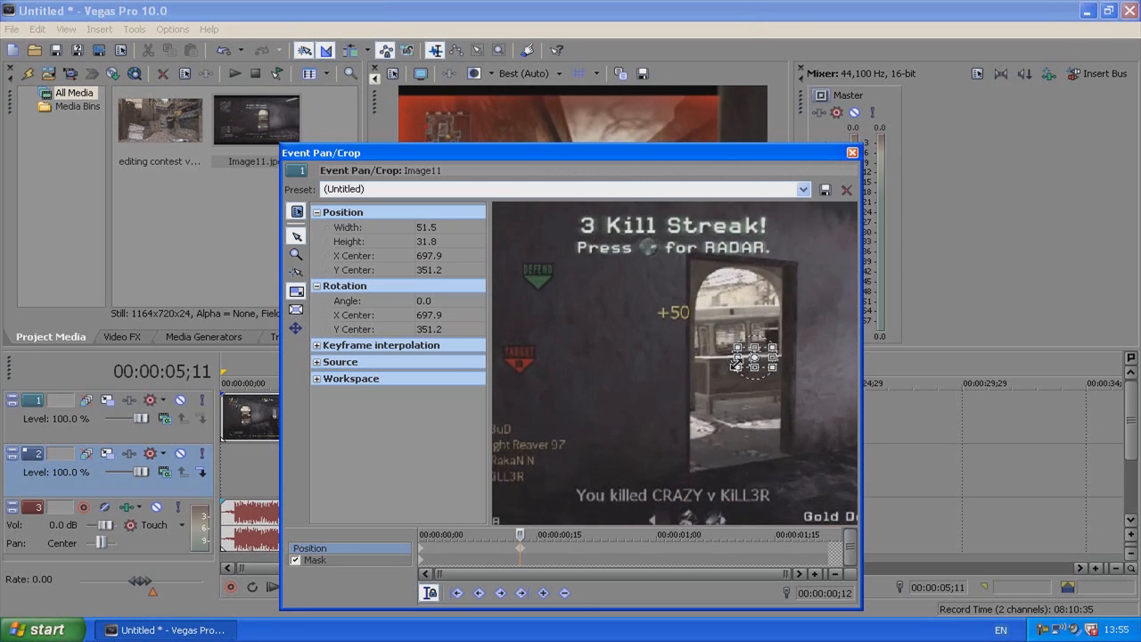
left_click_drag(760, 357, 736, 359)
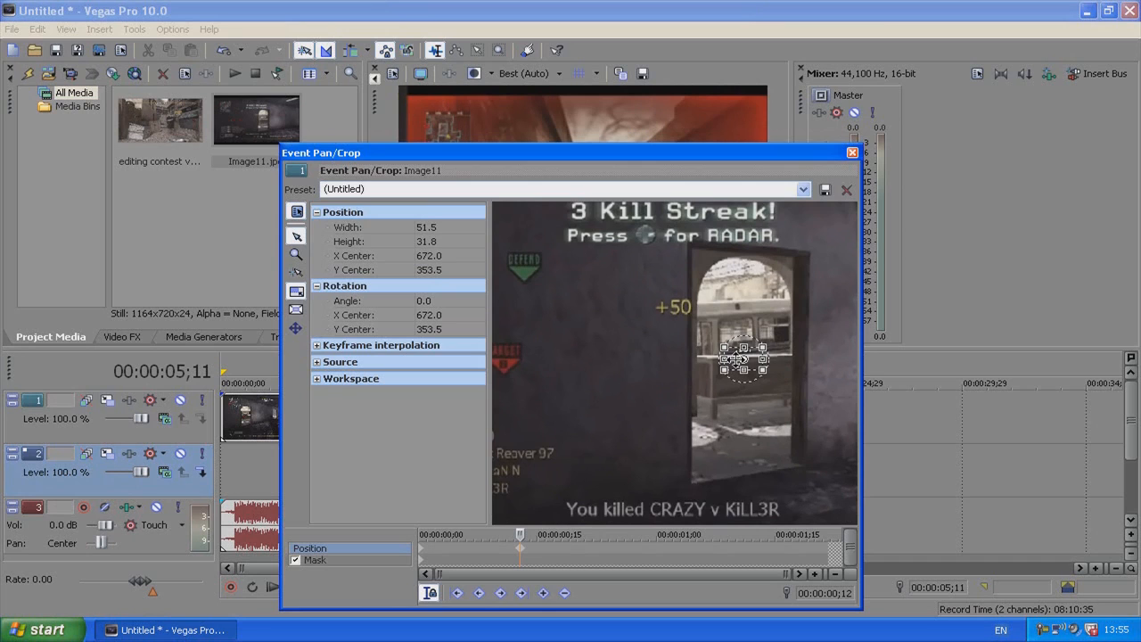
- Keep the pan/crop window floating and move Image11's zoomed-in position keyframe from 00:00:00;12 to slightly before 00:00:01;00
left_click_drag(679, 157, 739, 100)
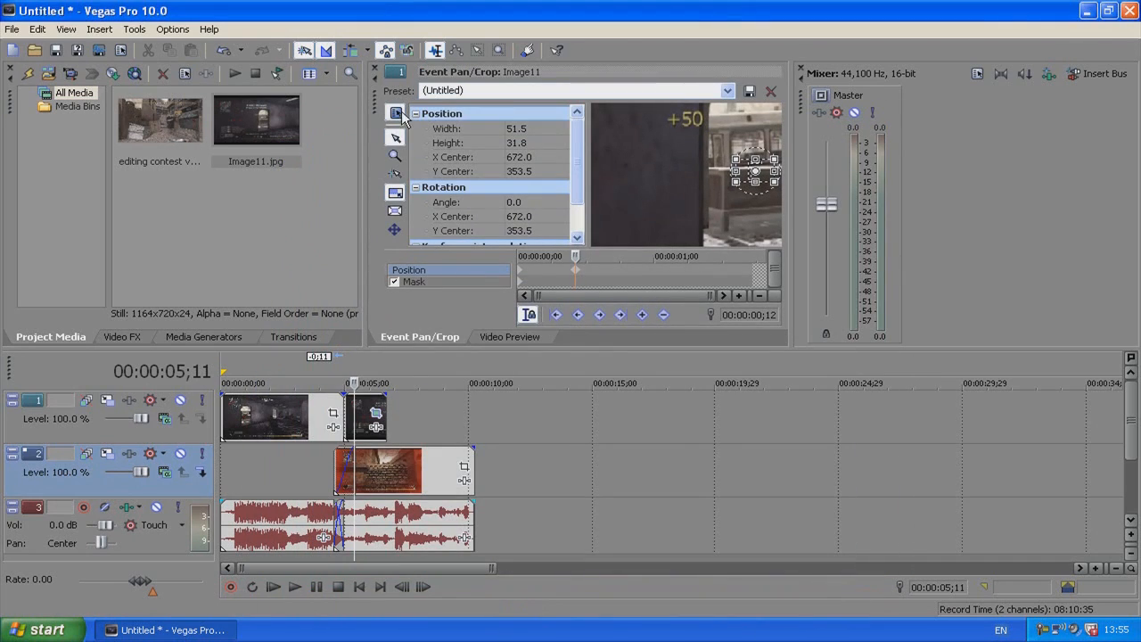
left_click_drag(374, 119, 295, 178)
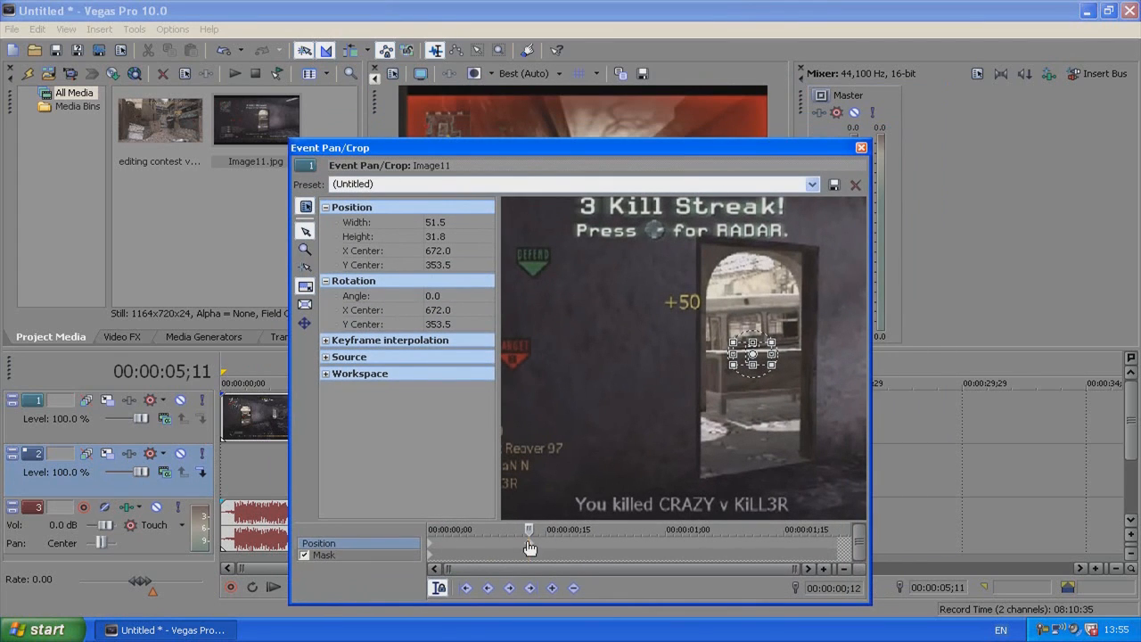
left_click_drag(513, 543, 635, 550)
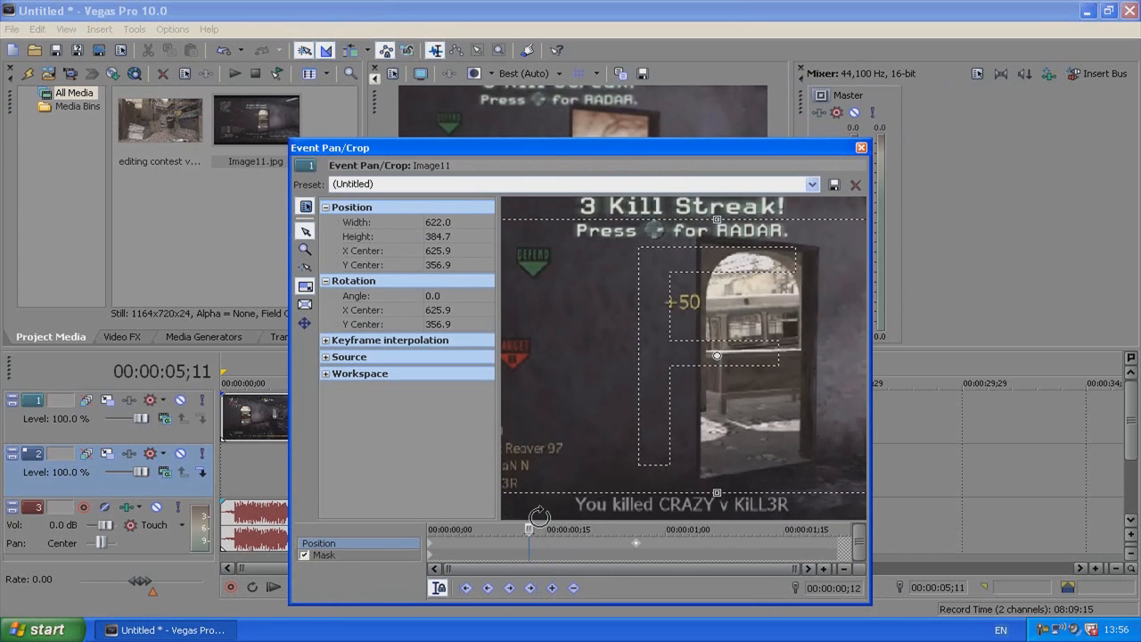
- Restore the default full-frame crop of Image11 at 00:00:00;12 and close the pan/crop settings
right_click(627, 358)
left_click(674, 378)
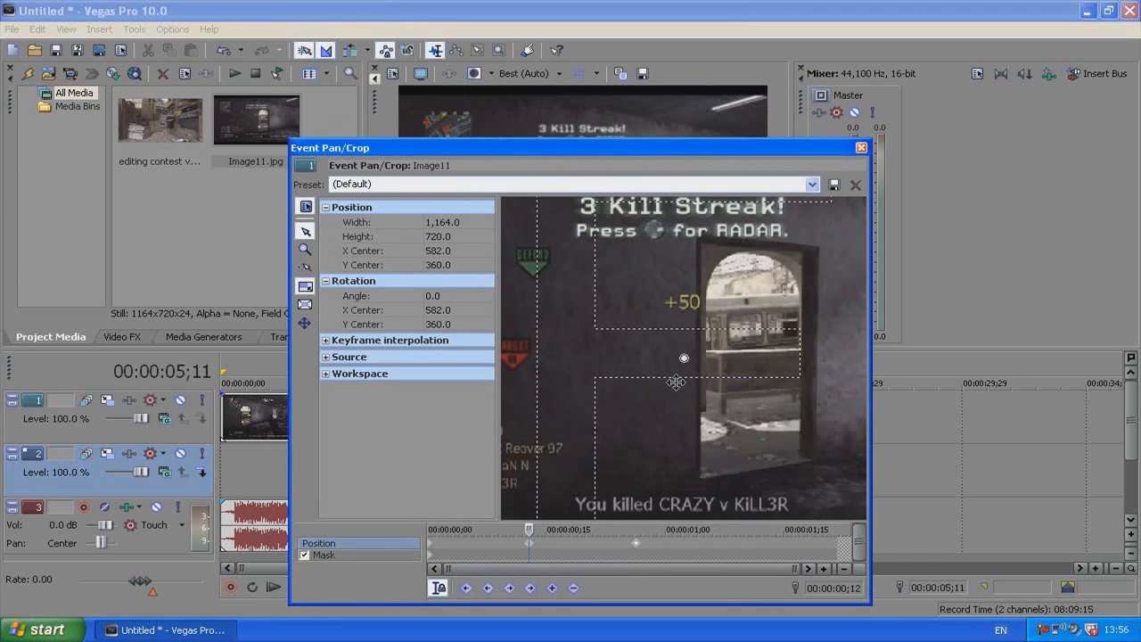
left_click(861, 147)
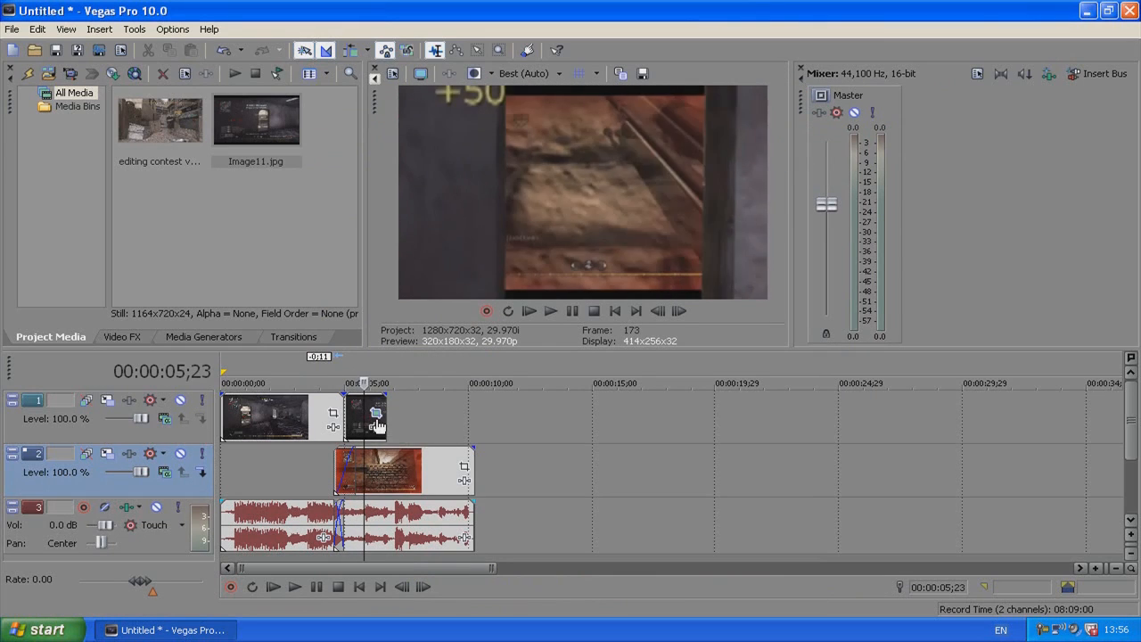
- Turn off Maintain Aspect Ratio for the first video clip on track 1
left_click(291, 432)
right_click(289, 431)
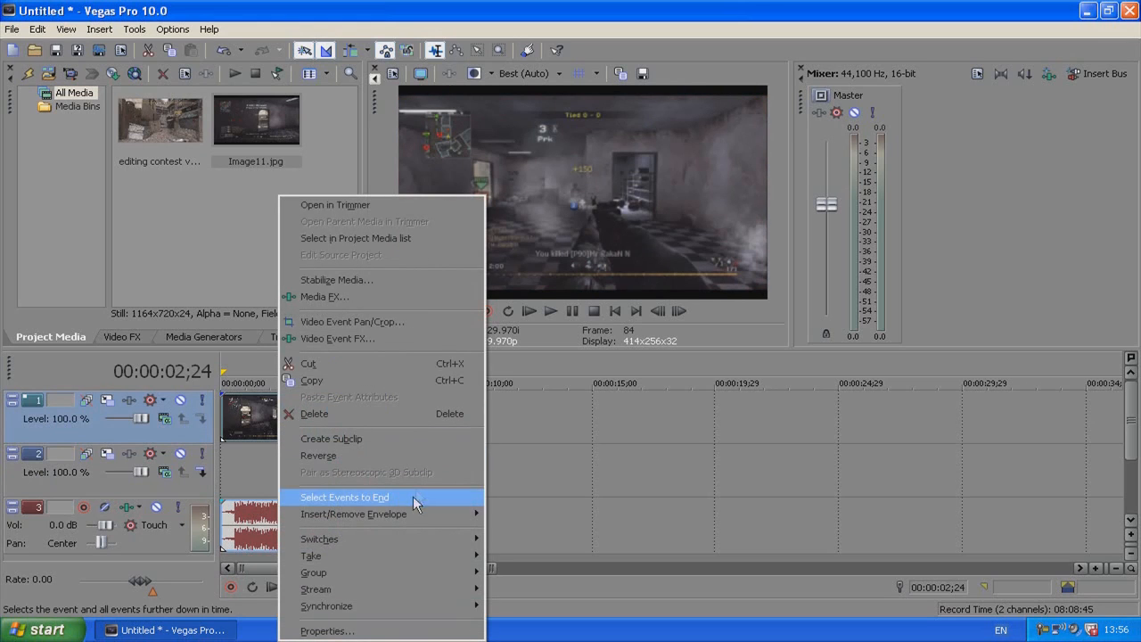
mouse_move(423, 539)
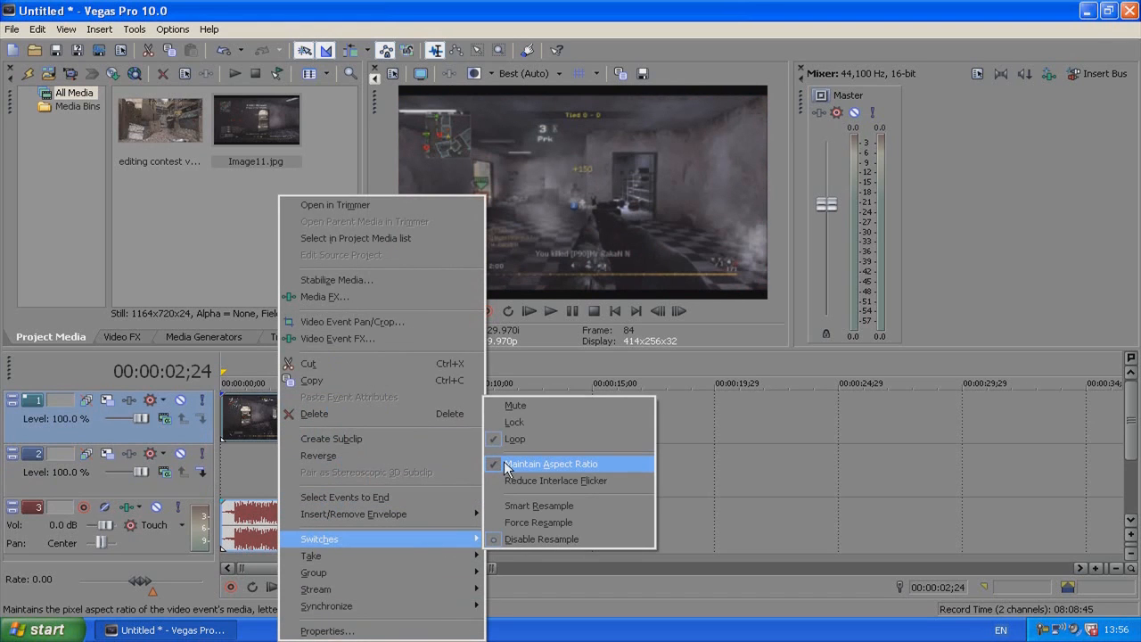
right_click(256, 422)
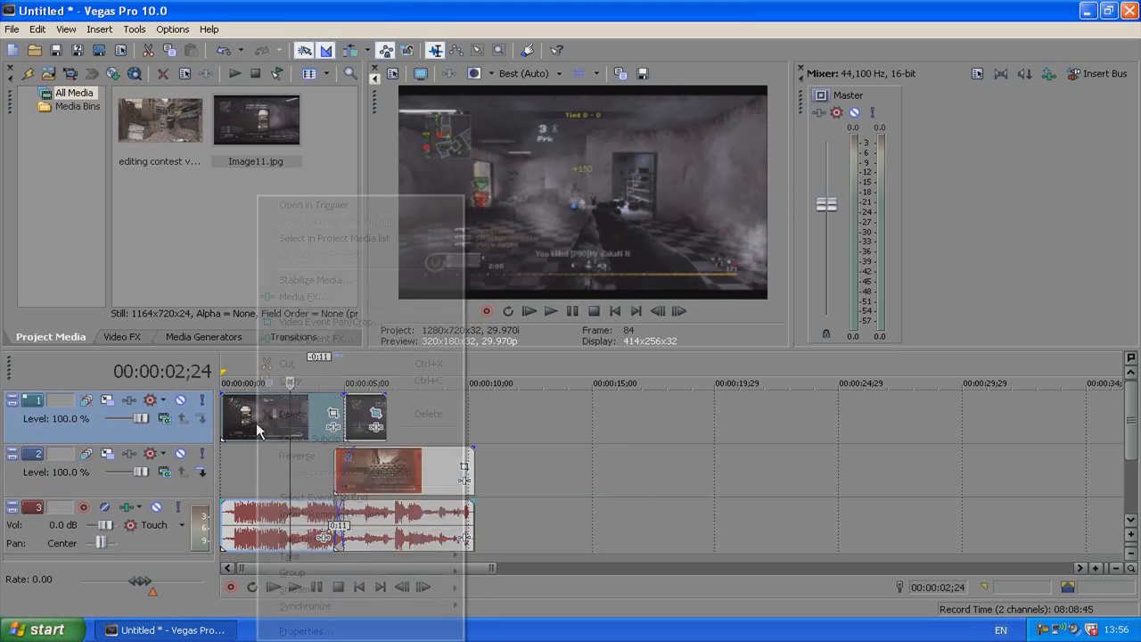
mouse_move(411, 543)
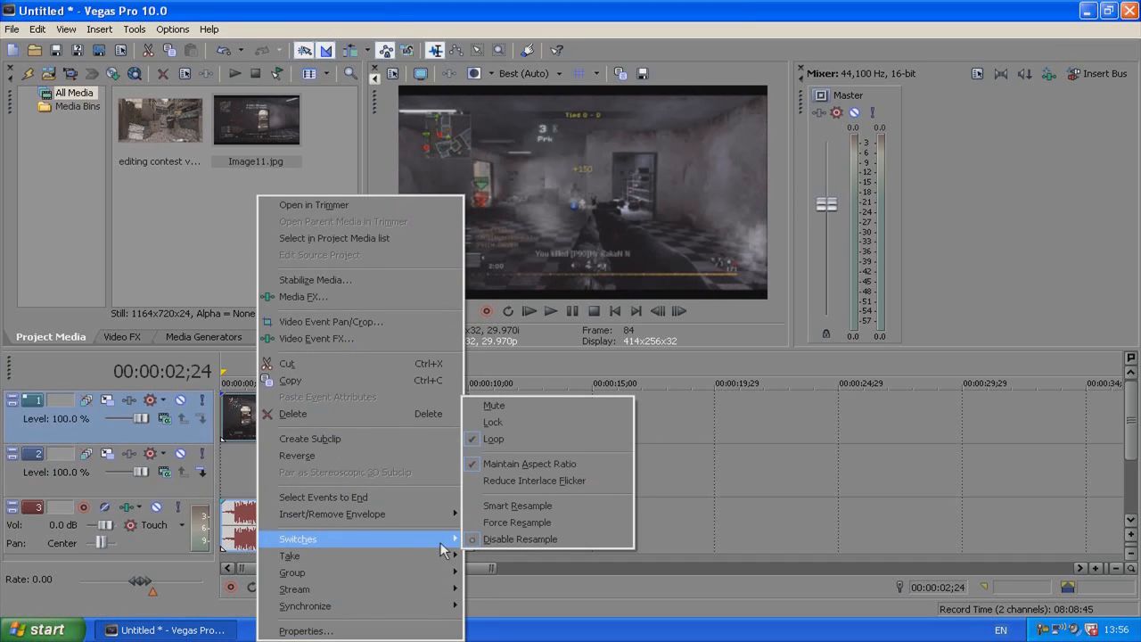
left_click(491, 465)
- Turn off Maintain Aspect Ratio for the Image11 still and for the orange clip on track 2
right_click(363, 412)
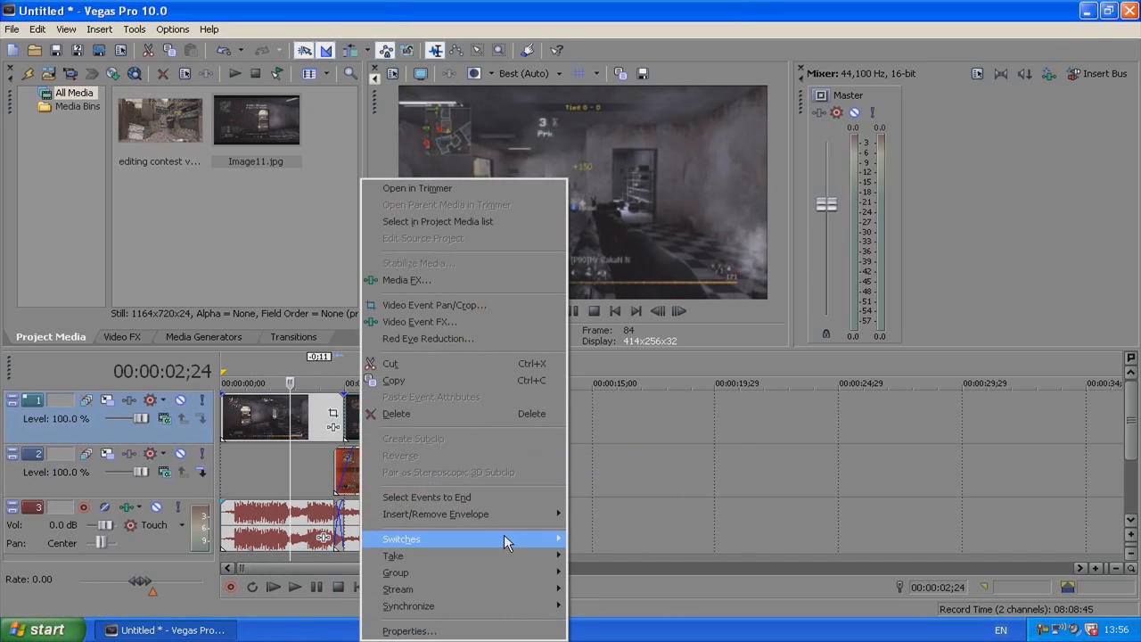
mouse_move(535, 539)
left_click(579, 464)
right_click(381, 457)
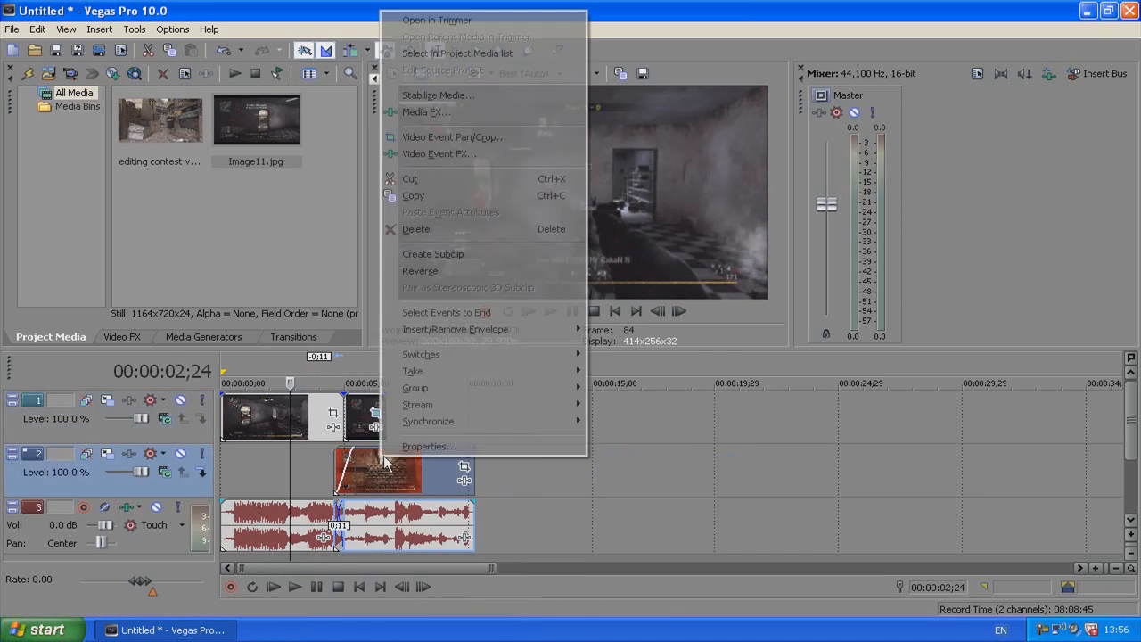
mouse_move(577, 355)
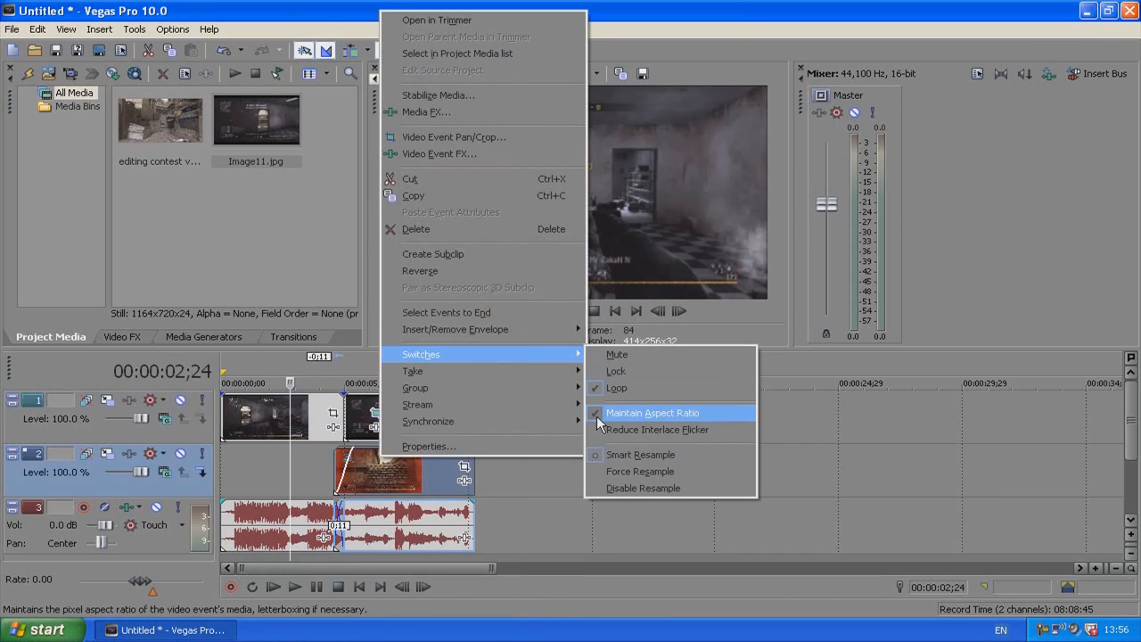
left_click(629, 413)
- Examine the doorway zoom frame by frame in the preview, from the start of Image11 into the orange clip
left_click(363, 432)
left_click(362, 427)
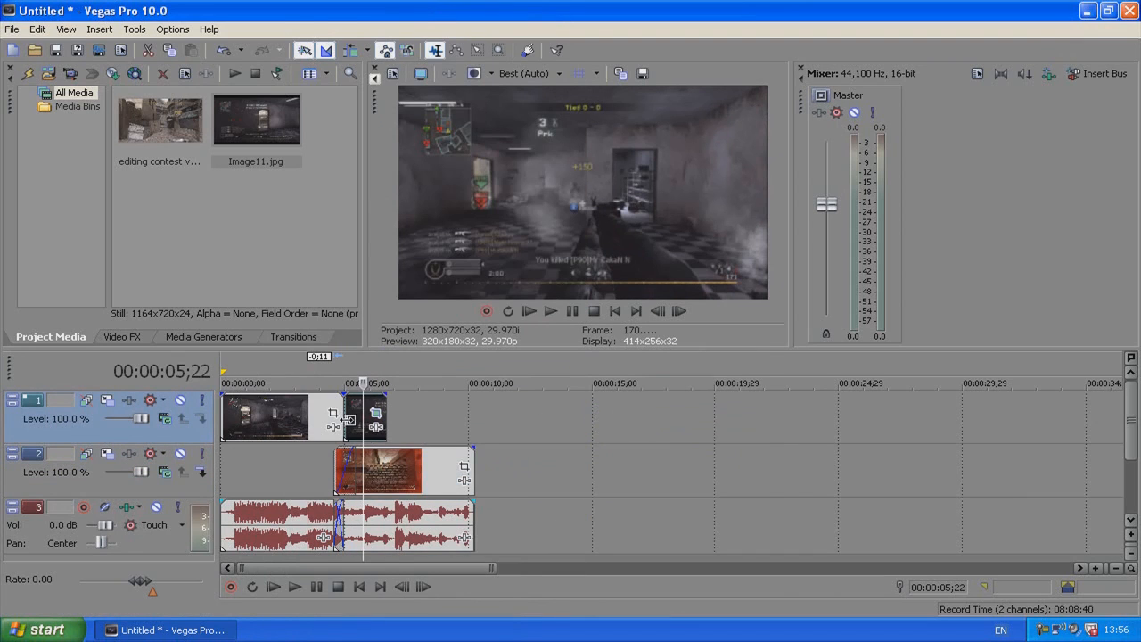
left_click(347, 426)
left_click(349, 415)
key("Right")
key("Right")
key("Right")
key("Right")
key("Right")
key("Right")
key("Right")
key("Right")
key("Right")
key("Right")
key("Right")
key("Right")
key("Right")
key("Right")
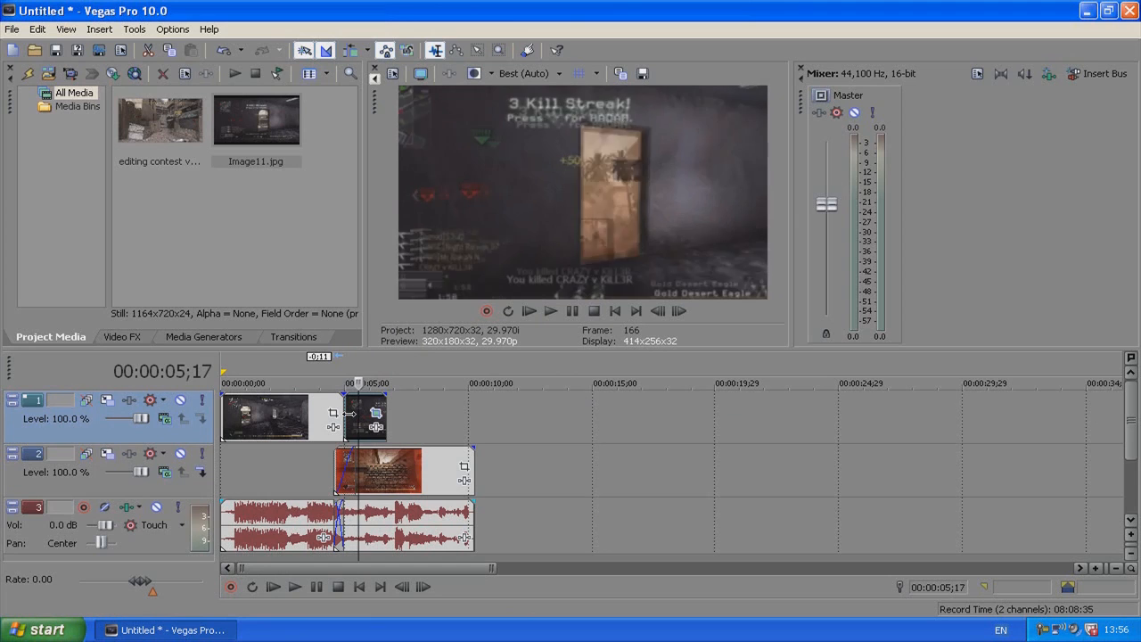
key("Right")
key("Right")
key("Right")
key("Right")
key("Right")
key("Right")
key("Right")
key("Right")
key("Right")
key("Right")
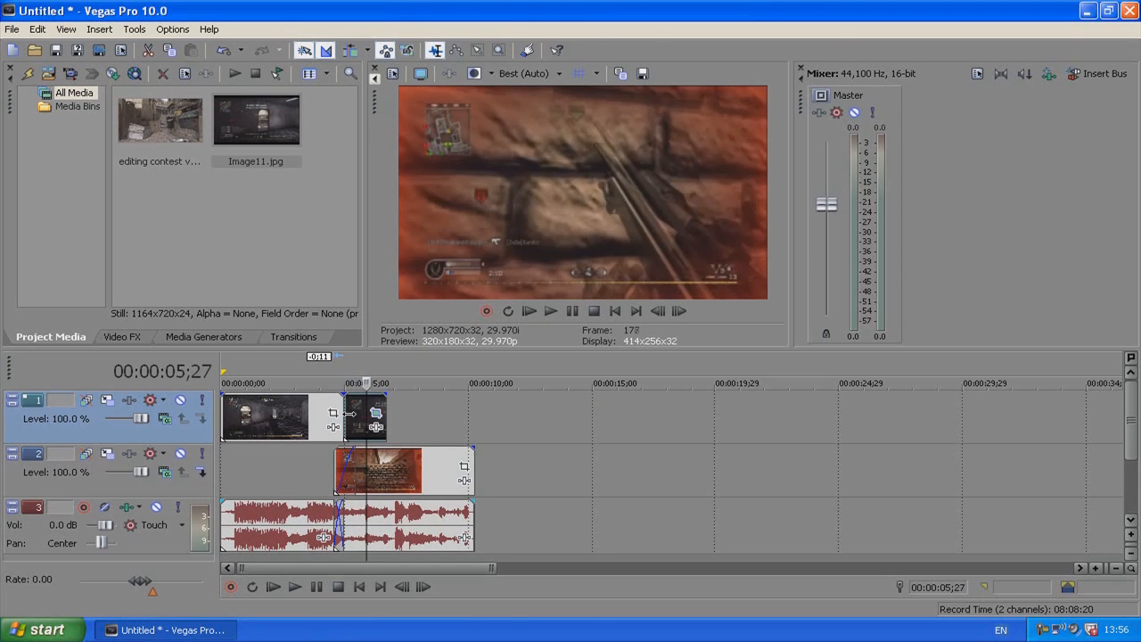
key("Right")
key("Right")
key("Right")
key("Right")
key("Right")
key("Right")
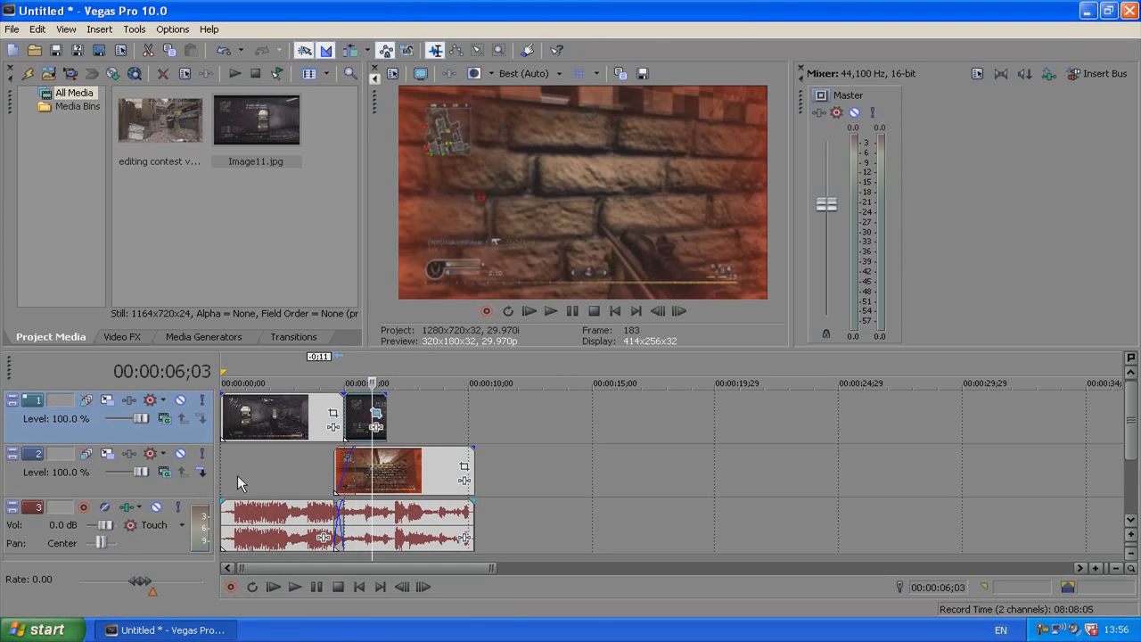
- Mark a 00:00:05;20 loop region around the doorway transition and check the transition's frames in the preview
left_click(238, 476)
left_click(226, 475)
left_click(303, 468)
left_click_drag(400, 424, 266, 437)
left_click(431, 412)
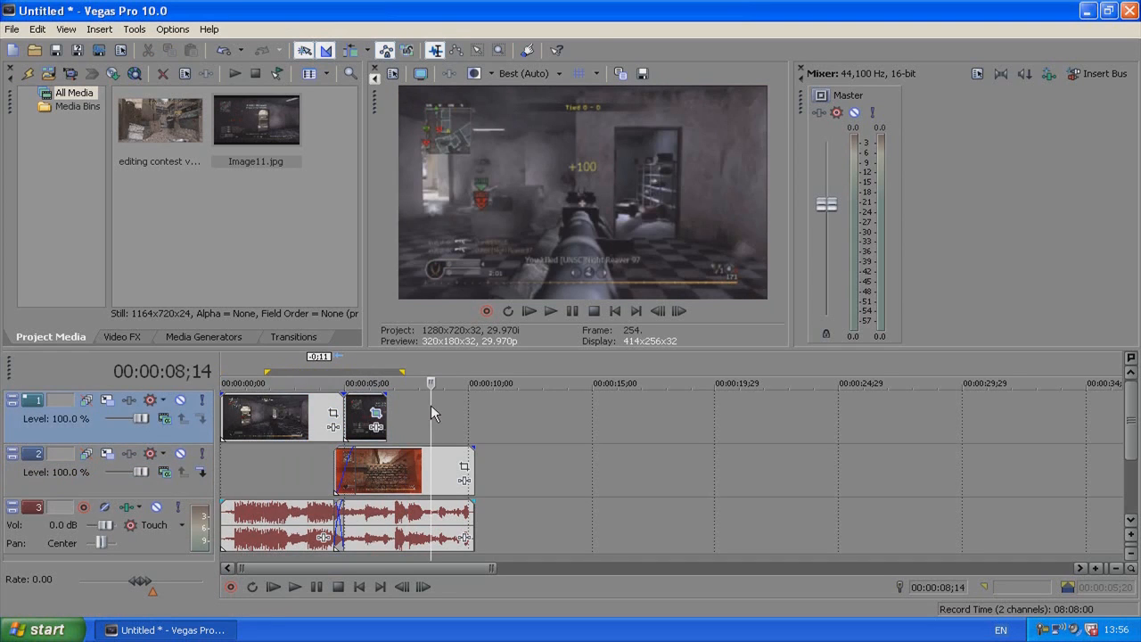
left_click(319, 459)
left_click(347, 402)
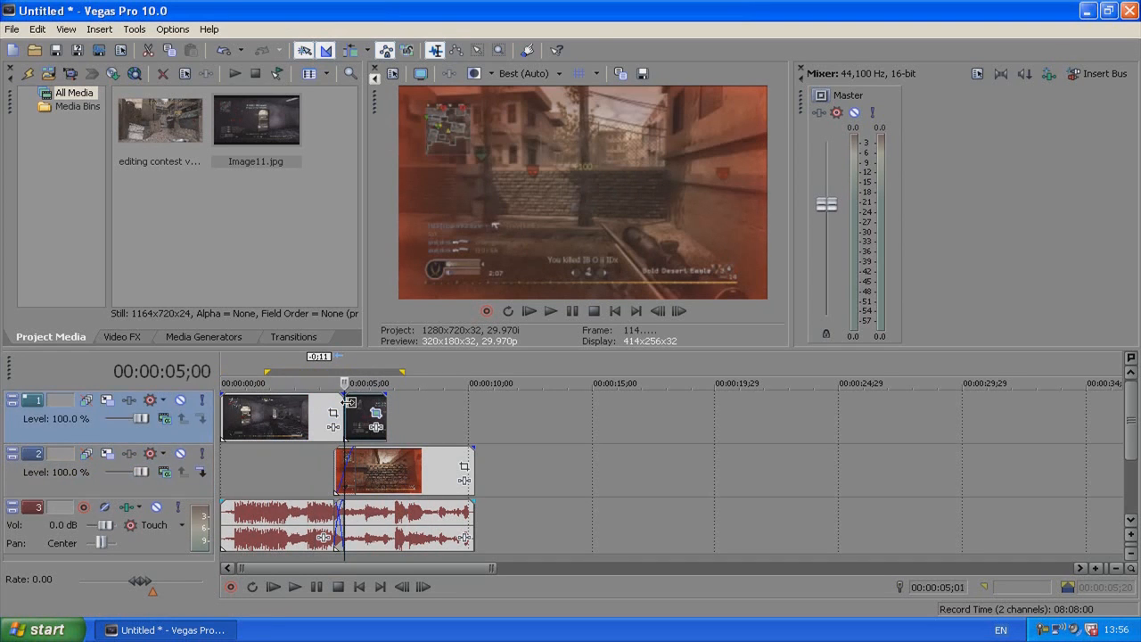
left_click(348, 402)
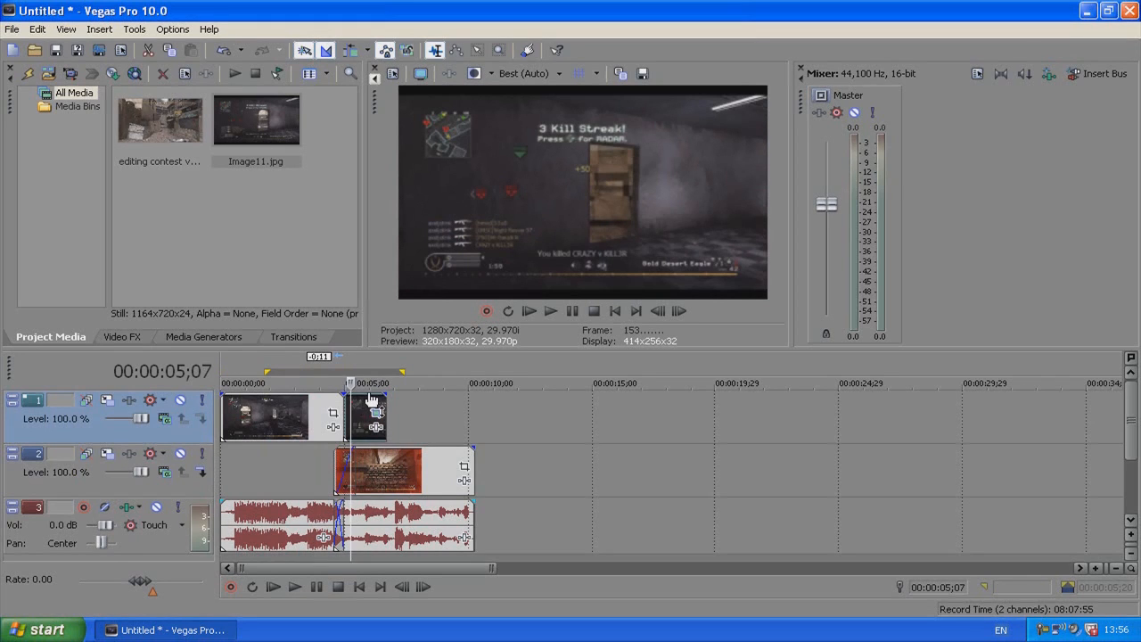
left_click(361, 428)
left_click(382, 468)
left_click(386, 470)
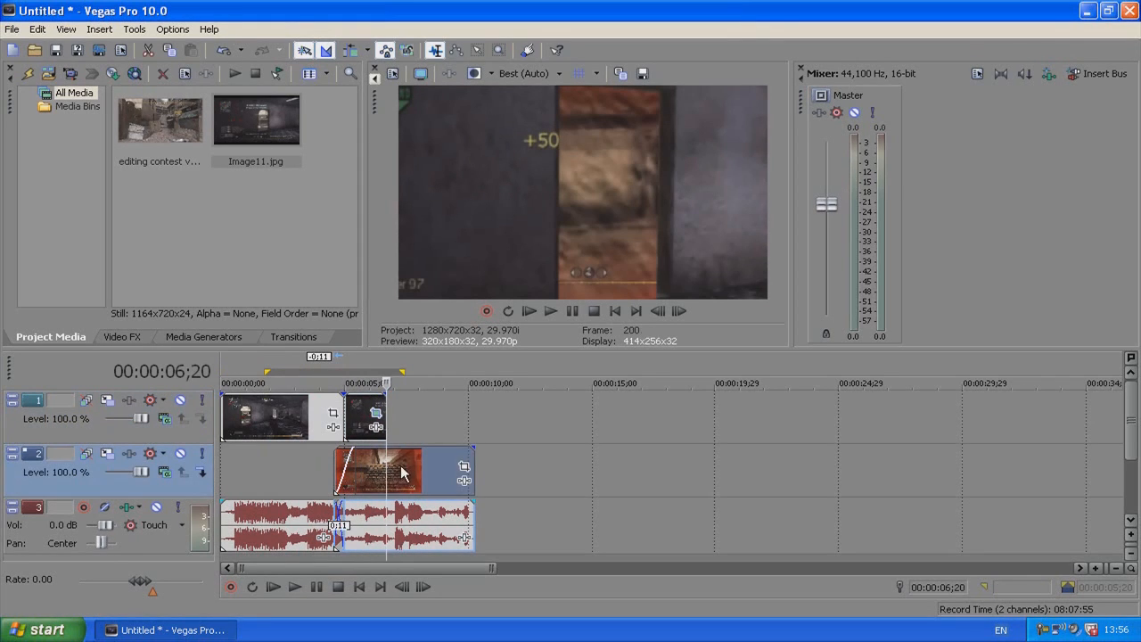
- Move the orange clip 3;28 later on track 2, remove its fade-in and view its opening frames
left_click(398, 475)
left_click_drag(376, 473, 474, 479)
left_click(486, 471)
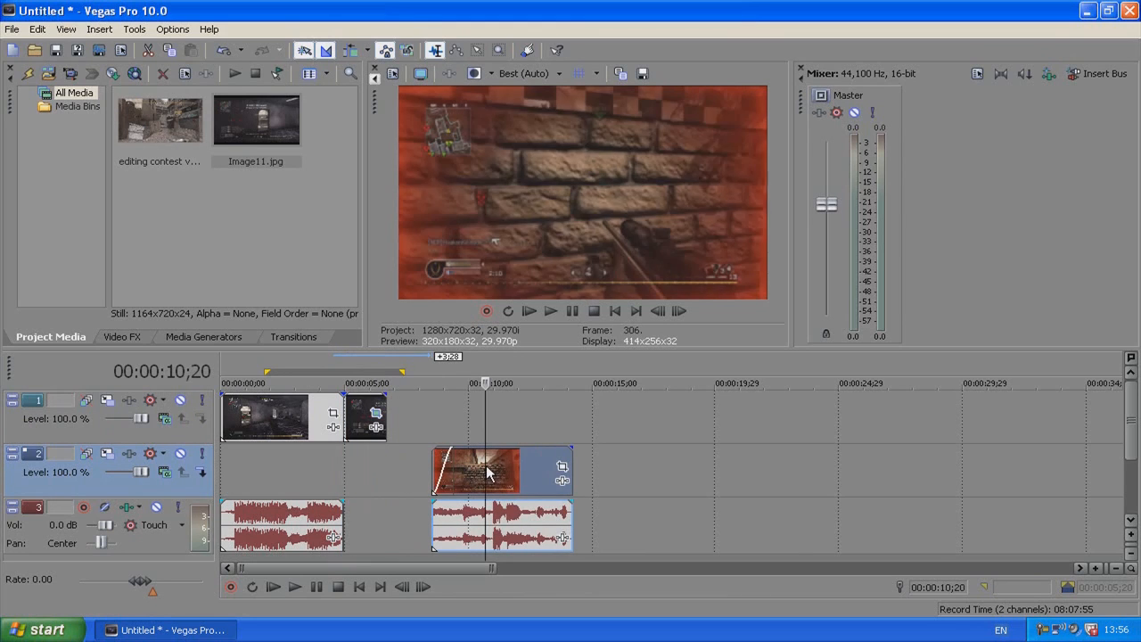
left_click(460, 479)
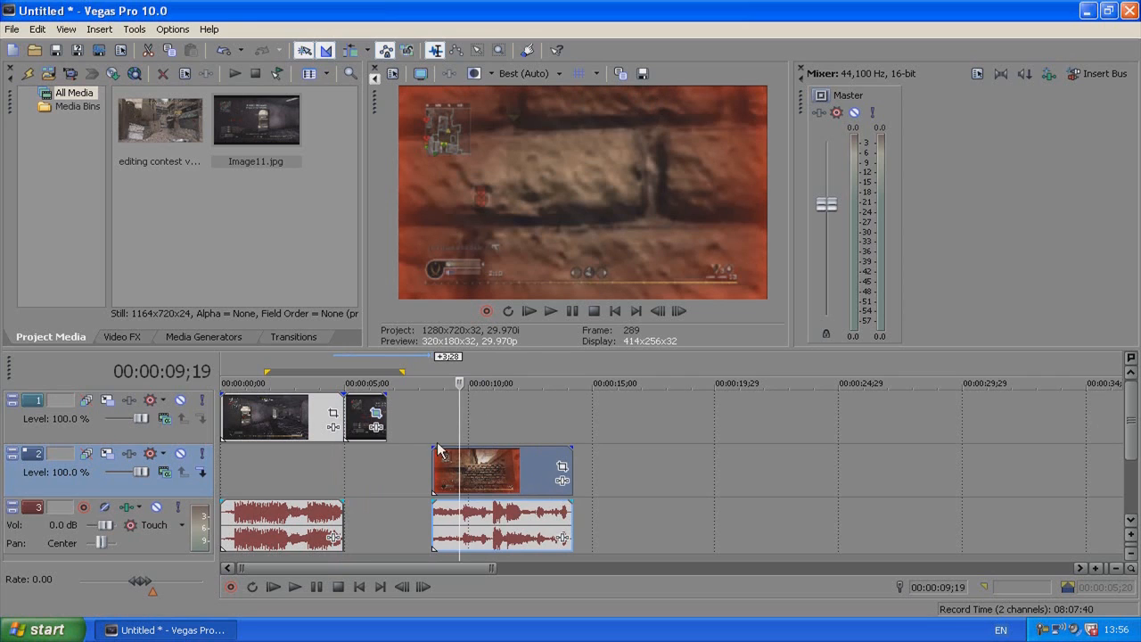
left_click(466, 456)
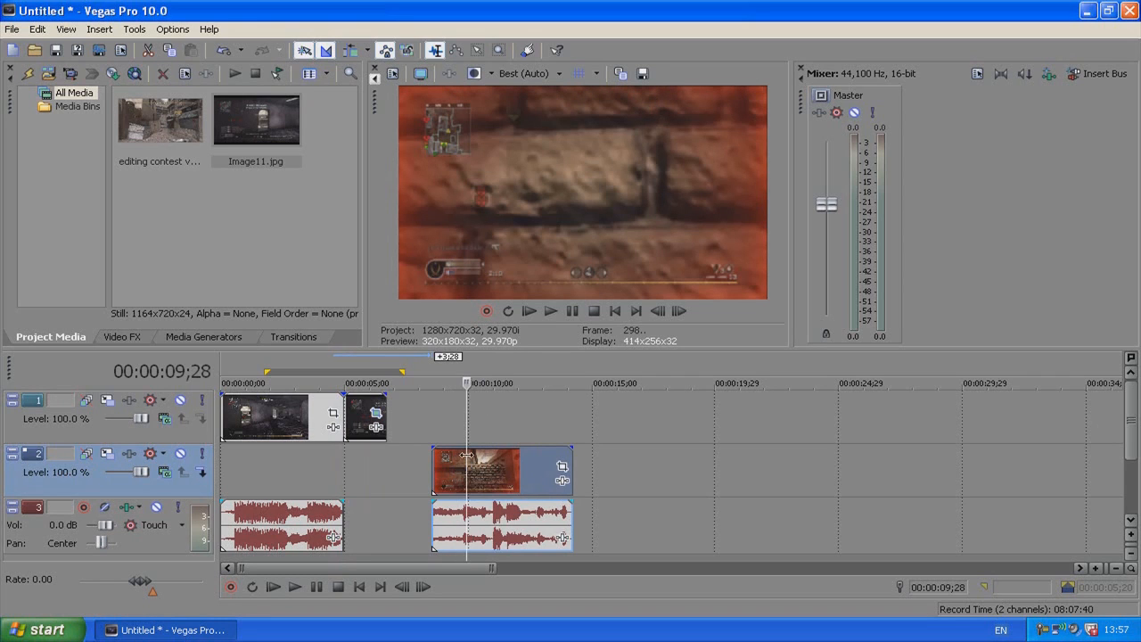
left_click(474, 458)
left_click(489, 460)
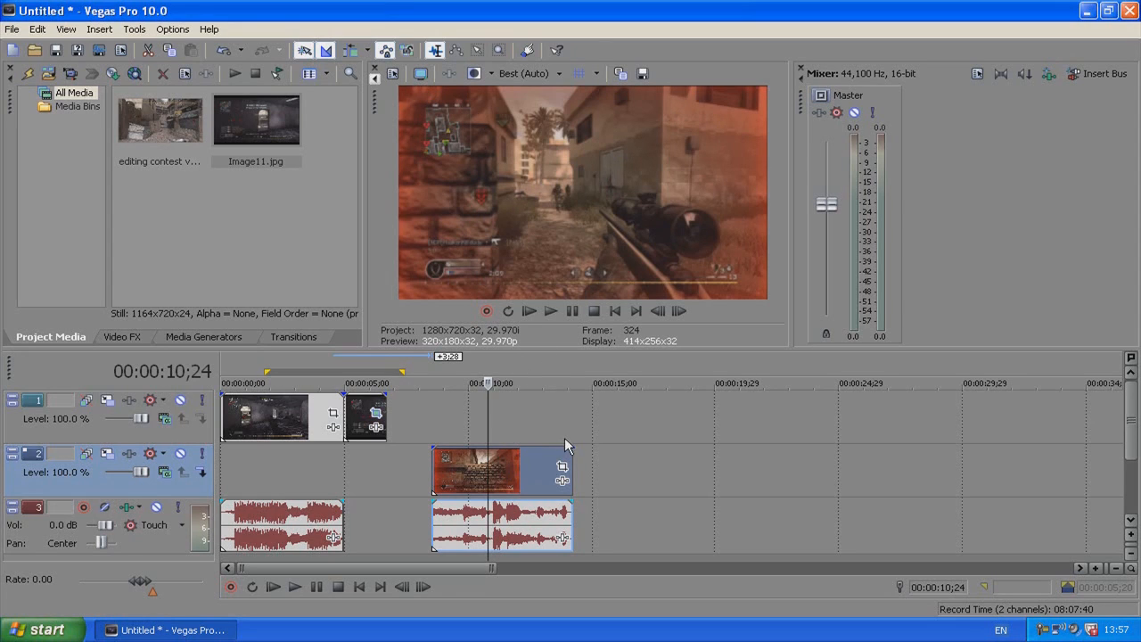
- Give the orange clip a 00:00:00;25 fade-in, move it back to overlap the first clip by 0;12, and preview the transition
mouse_move(433, 445)
left_mouse_down()
mouse_move(473, 455)
mouse_move(433, 453)
left_mouse_up()
mouse_move(553, 475)
left_mouse_down()
mouse_move(364, 469)
mouse_move(344, 439)
mouse_move(354, 431)
left_mouse_up()
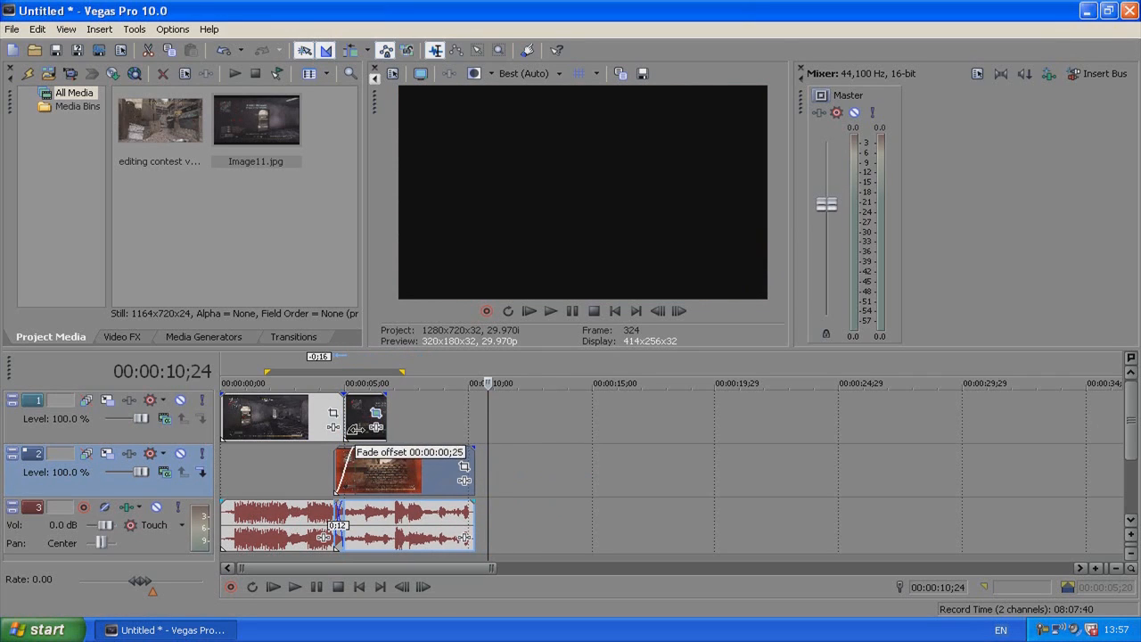
left_click(303, 464)
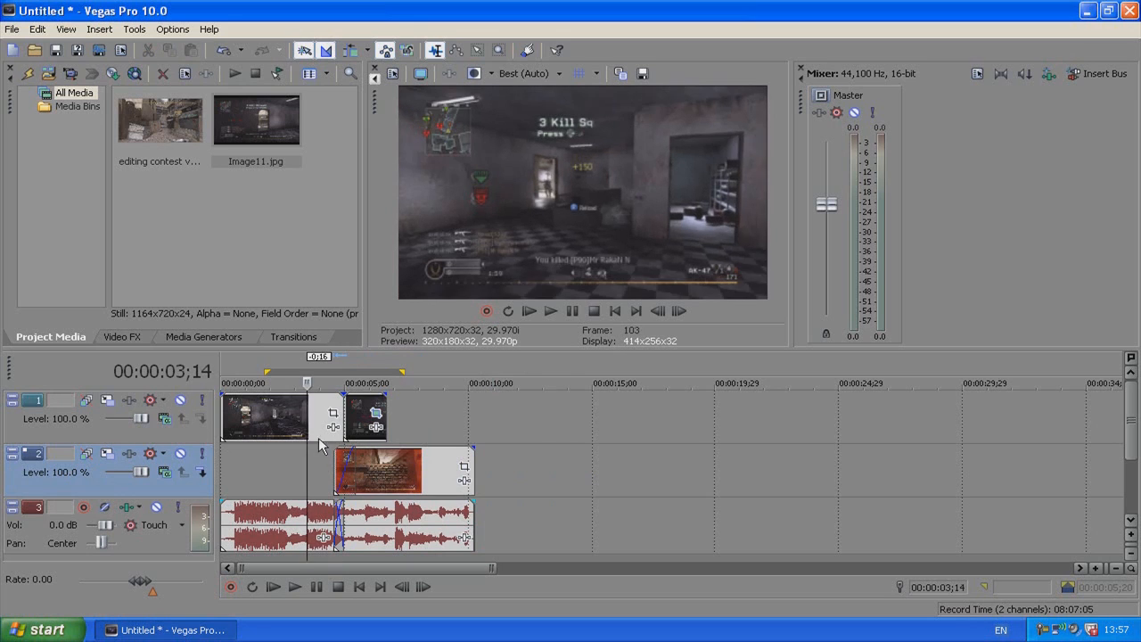
left_click(330, 414)
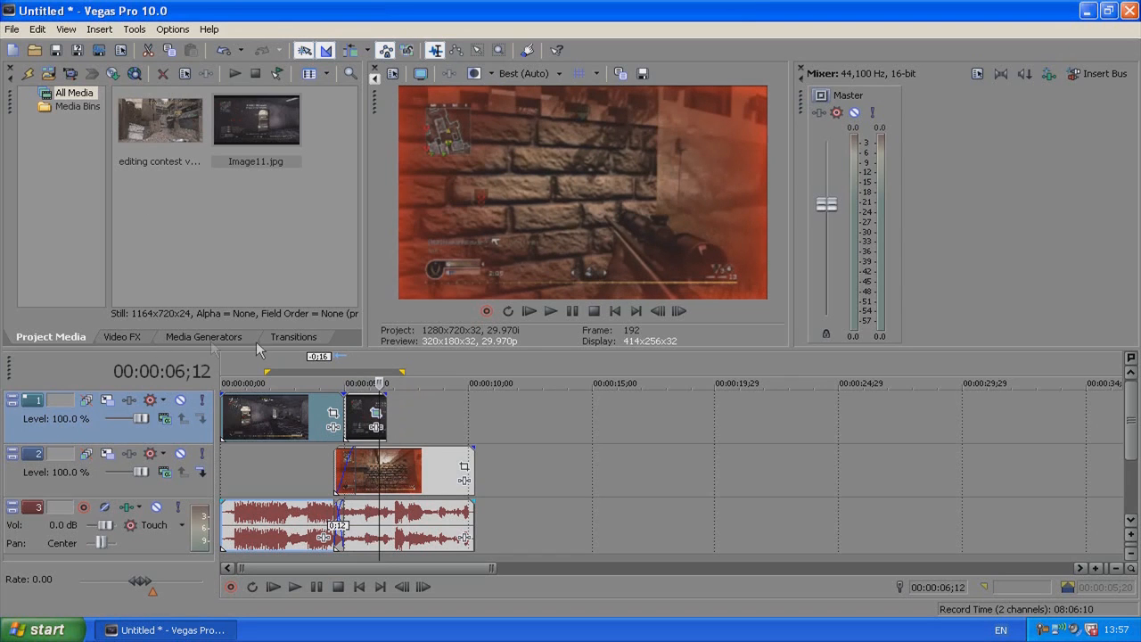
- Browse the built-in transition presets, including 3D Blinds, Flash, 3D Fly In/Out and Barn Door
left_click(291, 337)
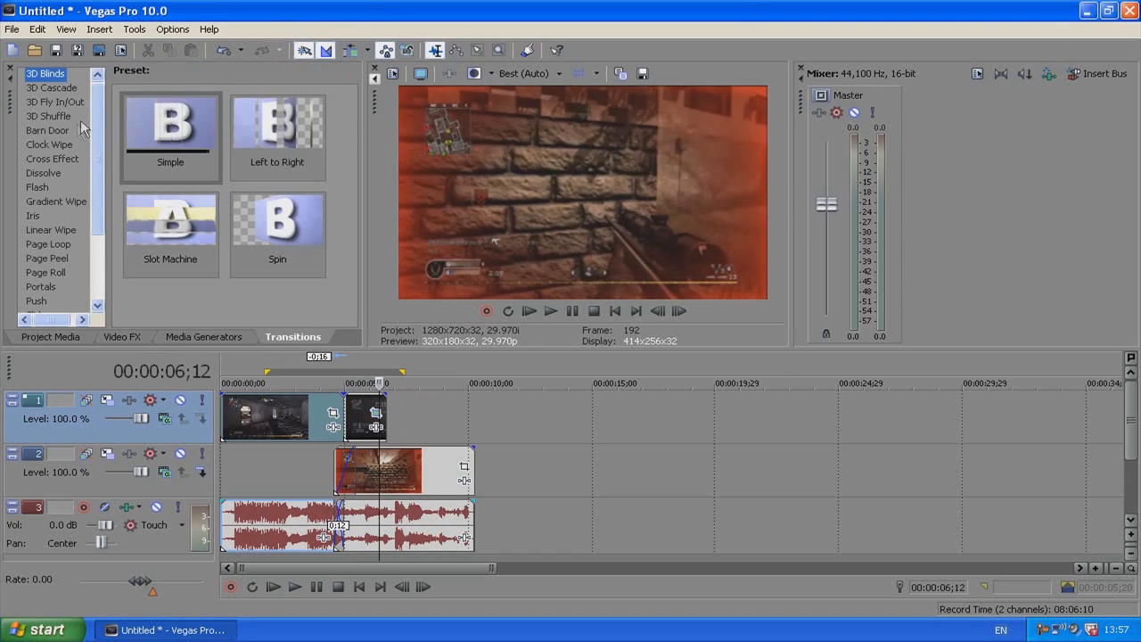
left_click(37, 335)
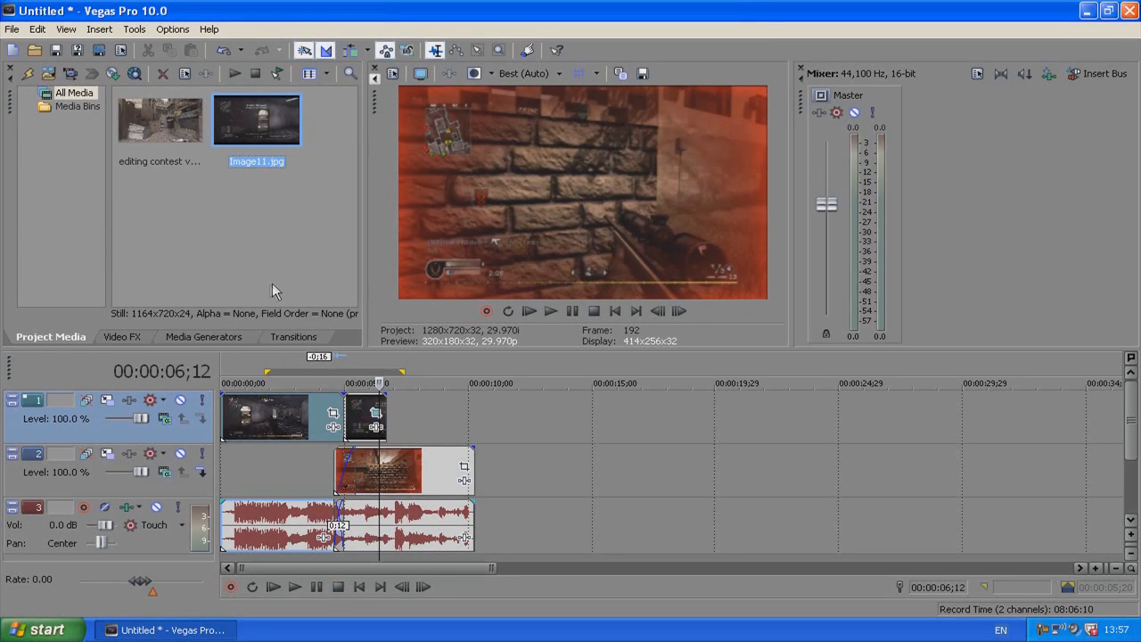
left_click(293, 336)
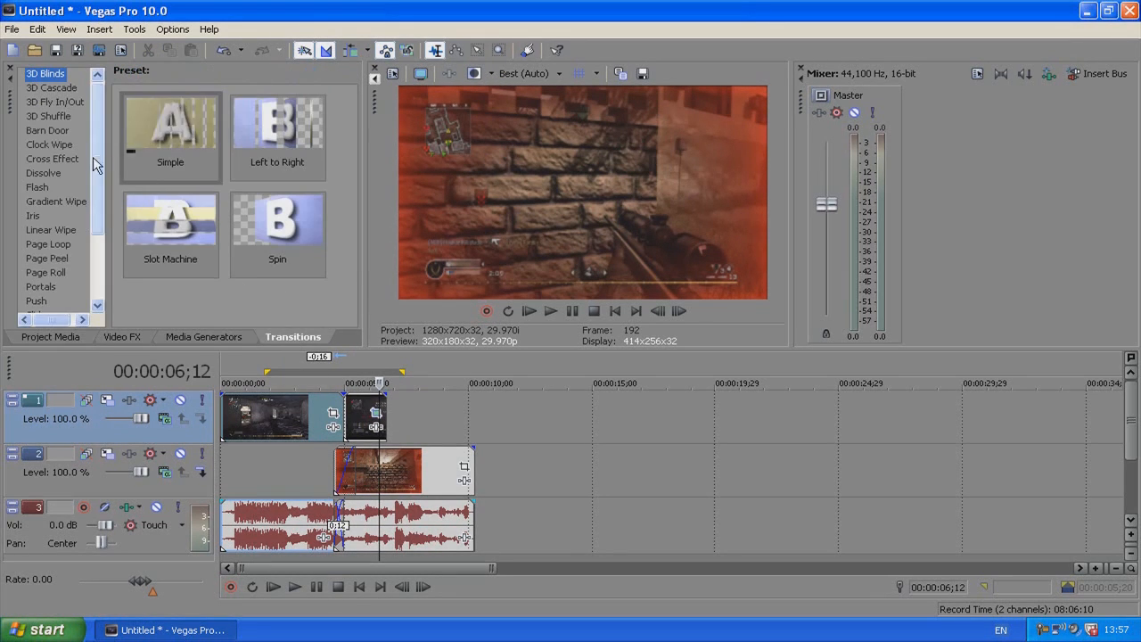
left_click(38, 187)
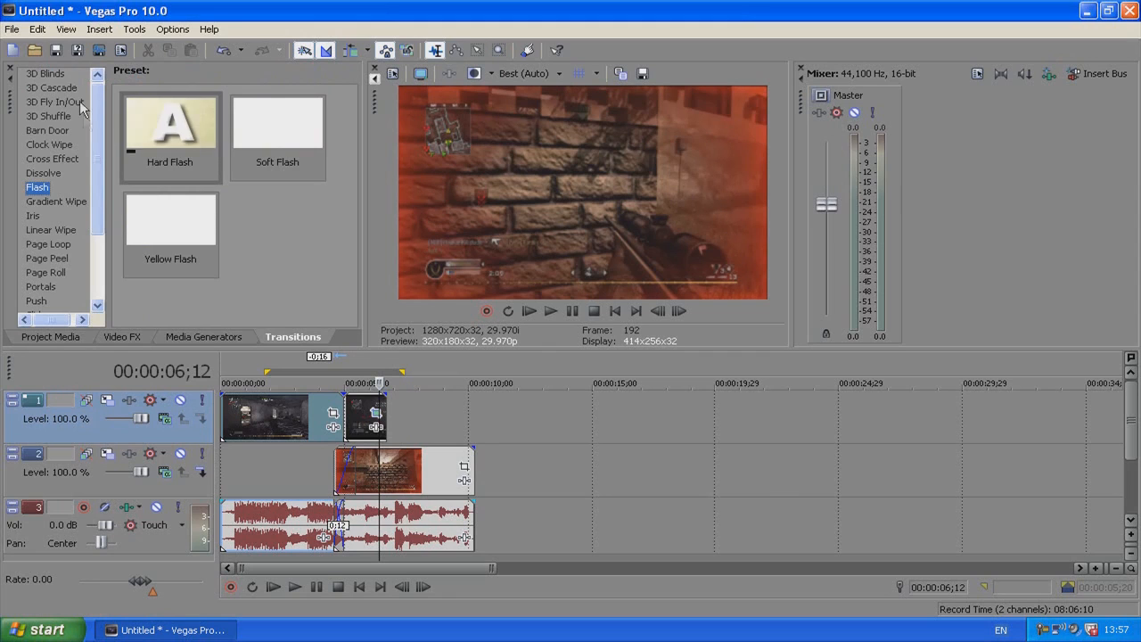
left_click(45, 73)
left_click(40, 104)
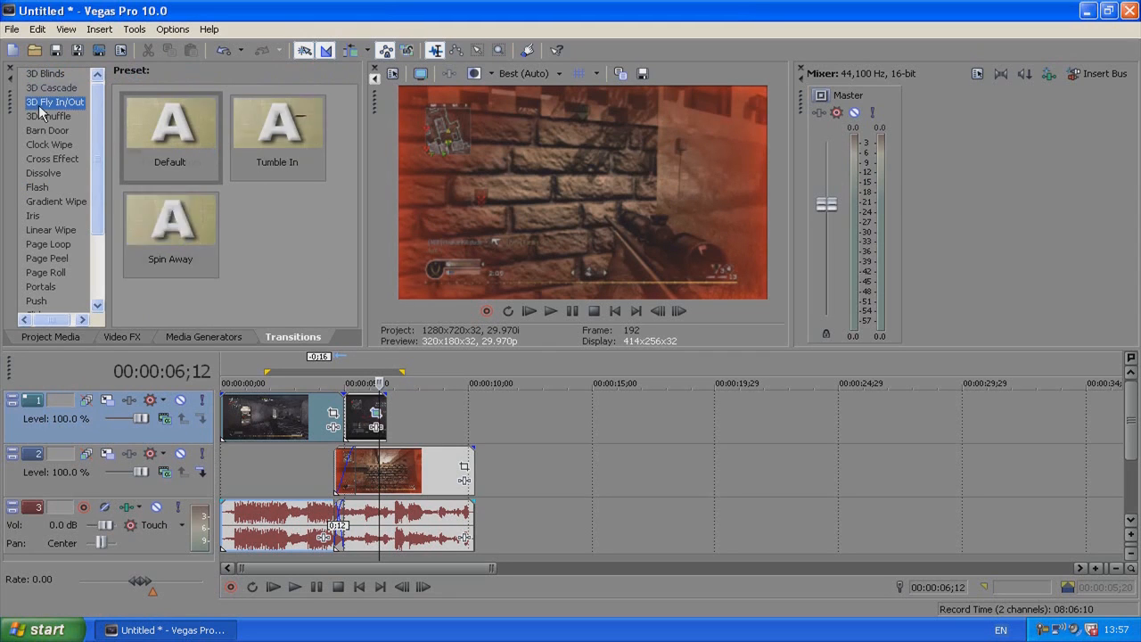
left_click(51, 131)
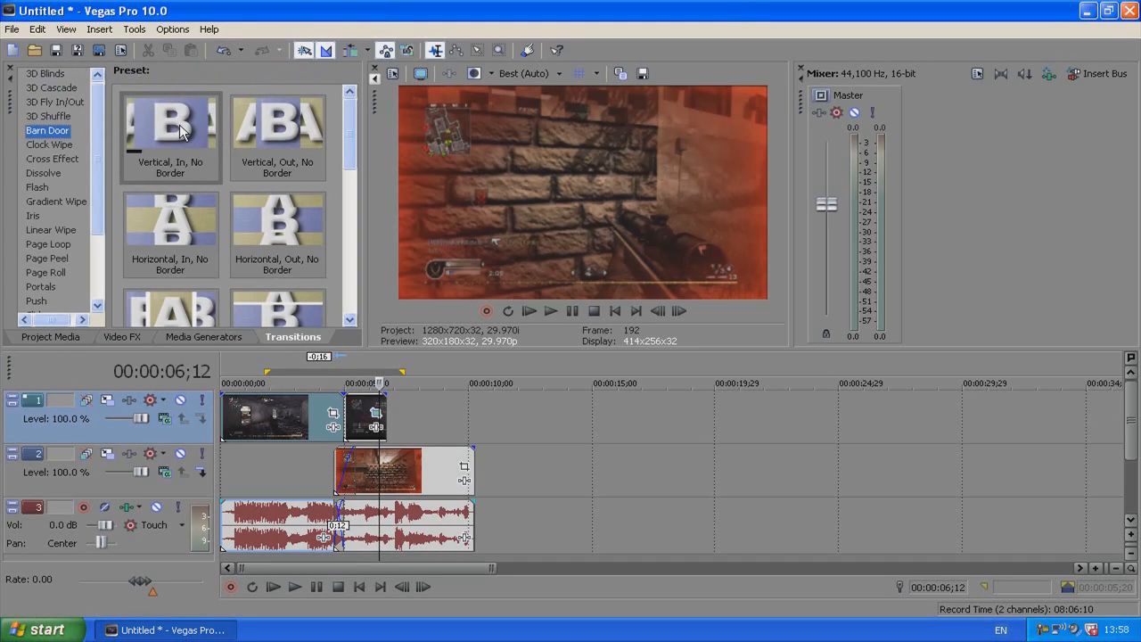
- Review the doorway zoom frame by frame in the preview, from the start of Image11 to 00:00:06;06 in the orange clip
left_click(311, 459)
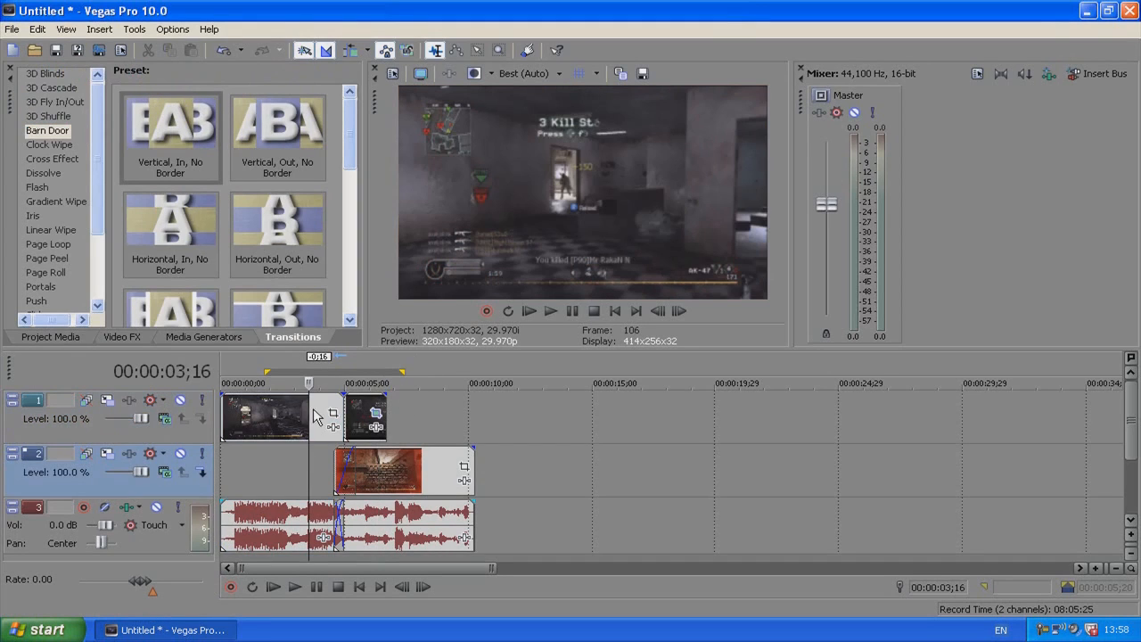
left_click(349, 412)
key("Right")
key("Right")
key("Right")
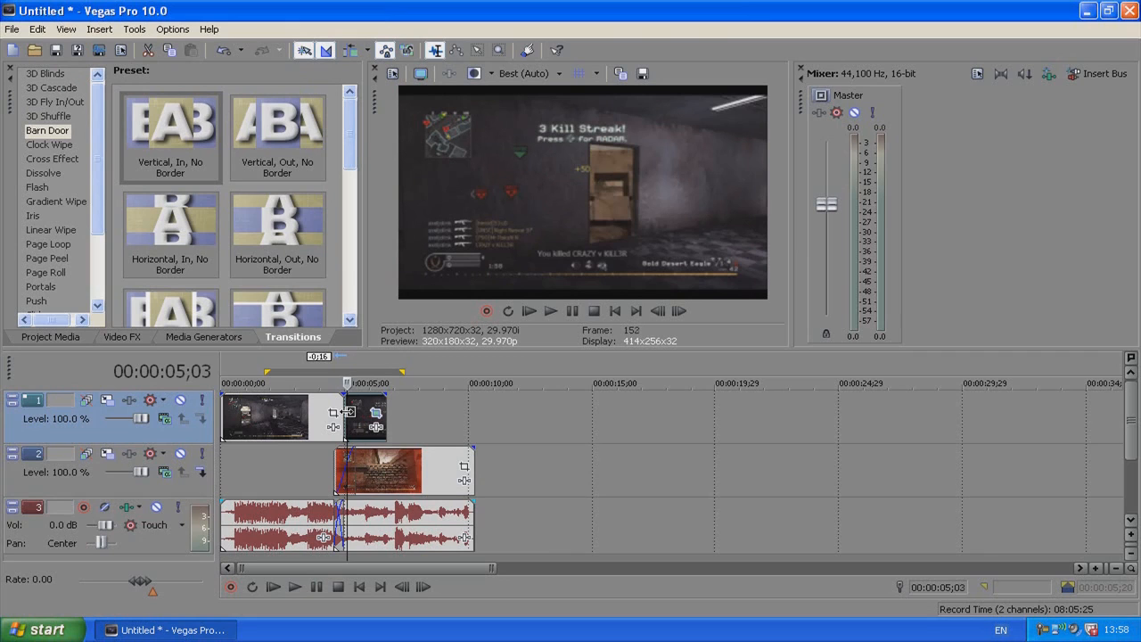
key("Right")
key("Right")
key("Right")
key("Right")
key("Right")
key("Right")
key("Right")
key("Right")
key("Right")
key("Right")
key("Right")
key("Right")
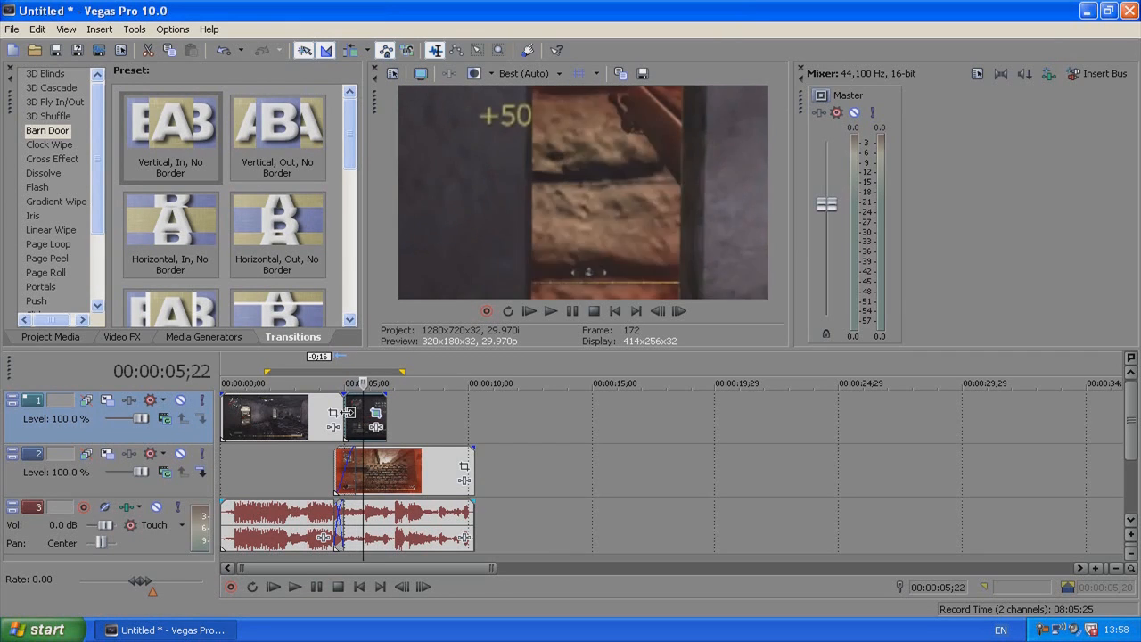
key("Right")
key("Right")
key("Right")
key("Right")
key("Right")
key("Right")
key("Right")
key("Right")
key("Right")
key("Right")
key("Right")
key("Right")
key("Right")
key("Right")
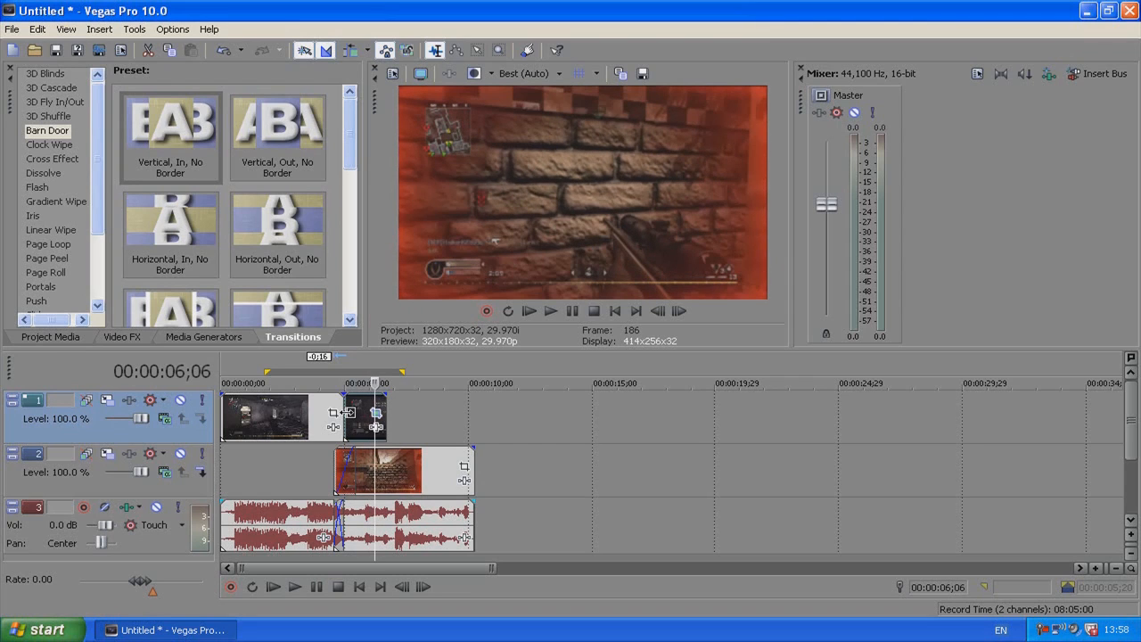